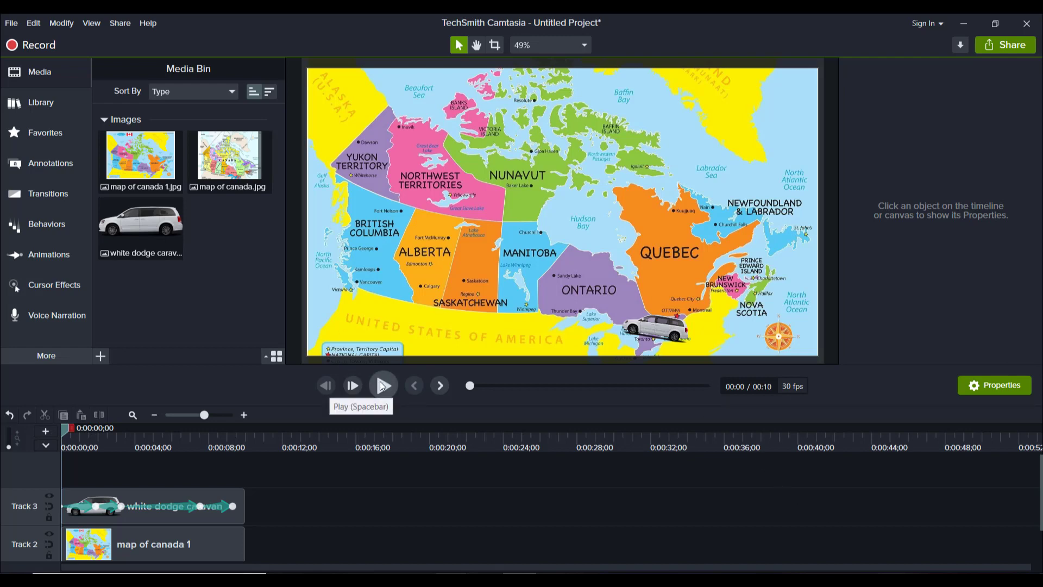
Play the 10-second project to watch the van drive from Saskatchewan into British Columbia
left_click(380, 383)
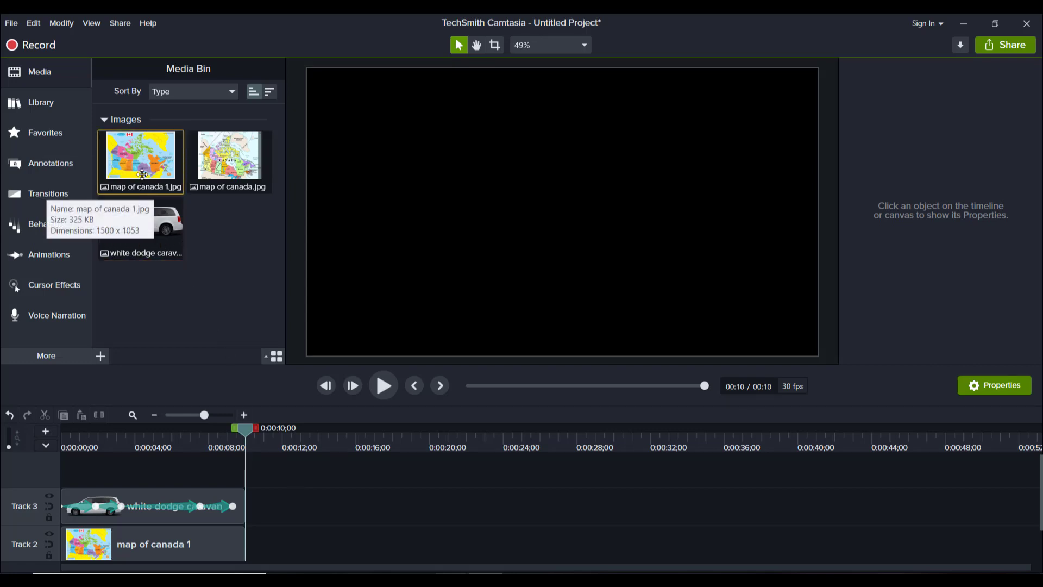
Rewind the playhead to about 0:00:03;23 and select the white dodge caravan thumbnail
mouse_move(149, 451)
left_mouse_down()
mouse_move(156, 442)
mouse_move(129, 445)
left_mouse_up()
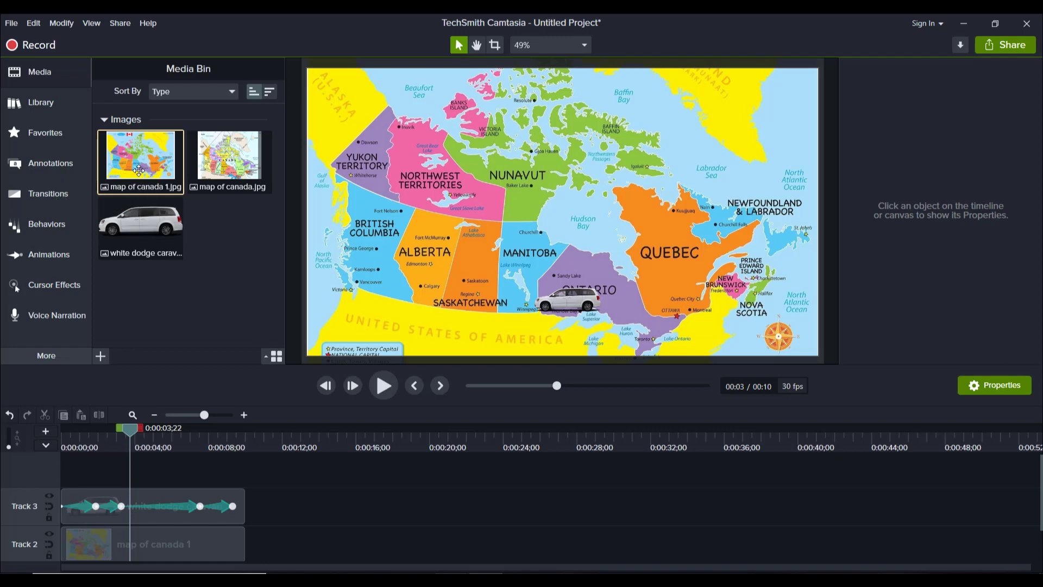
left_click(129, 225)
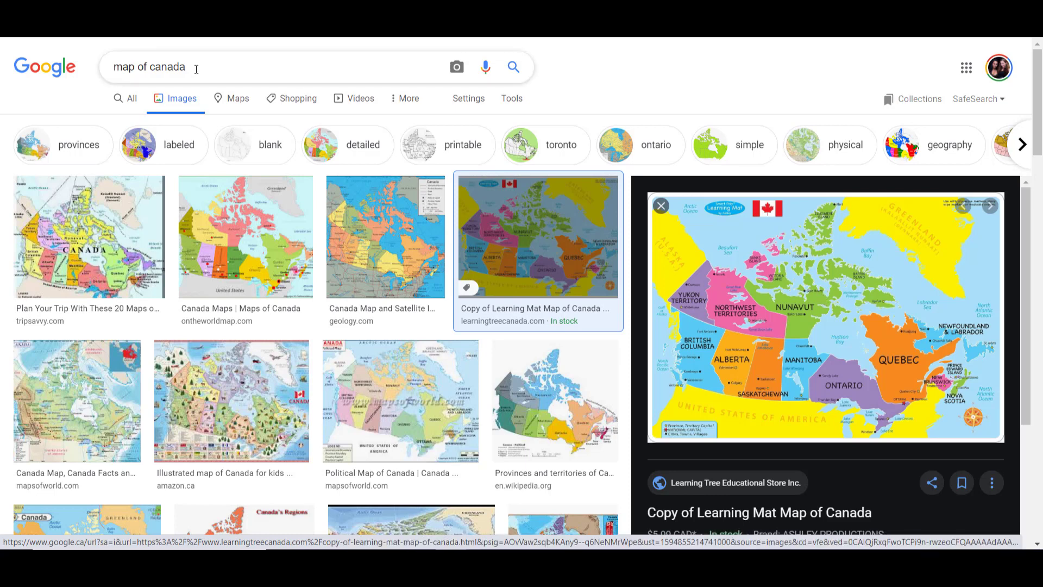
Replace the 'map of canada' search with 'dodge caravan' in Google Images
left_click_drag(196, 69, 115, 66)
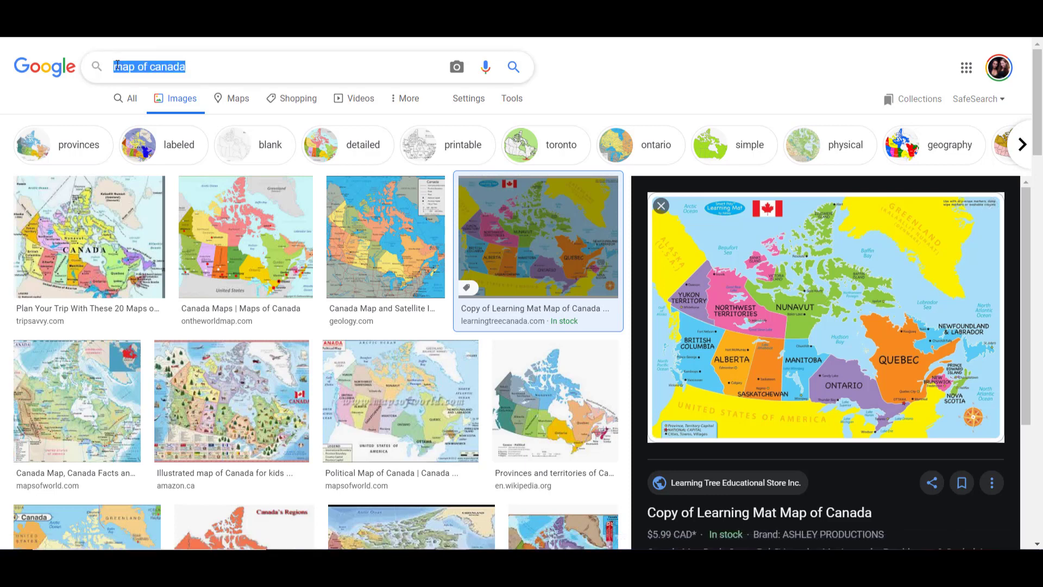
type("dodge")
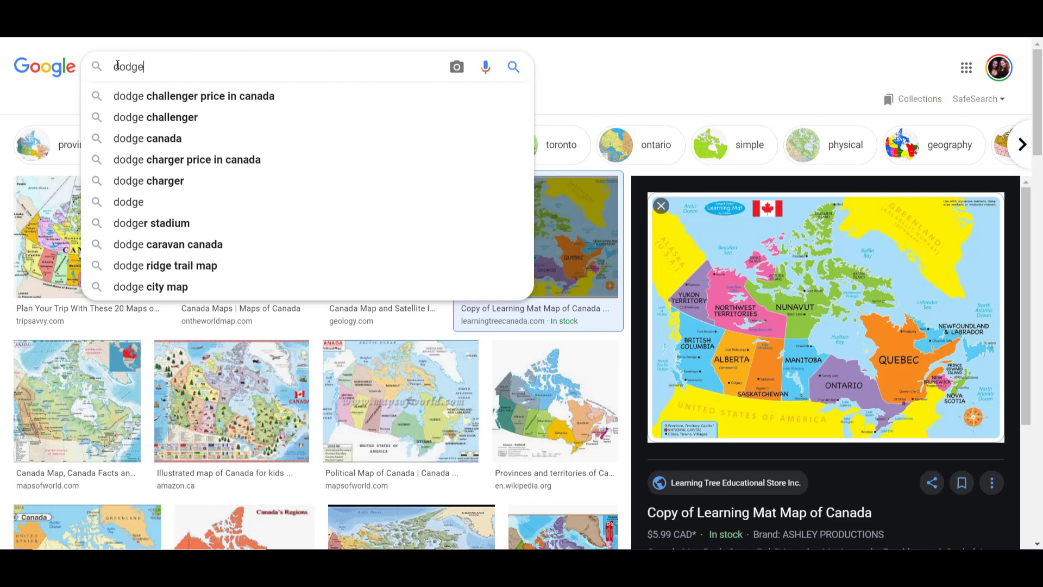
type(" caravan")
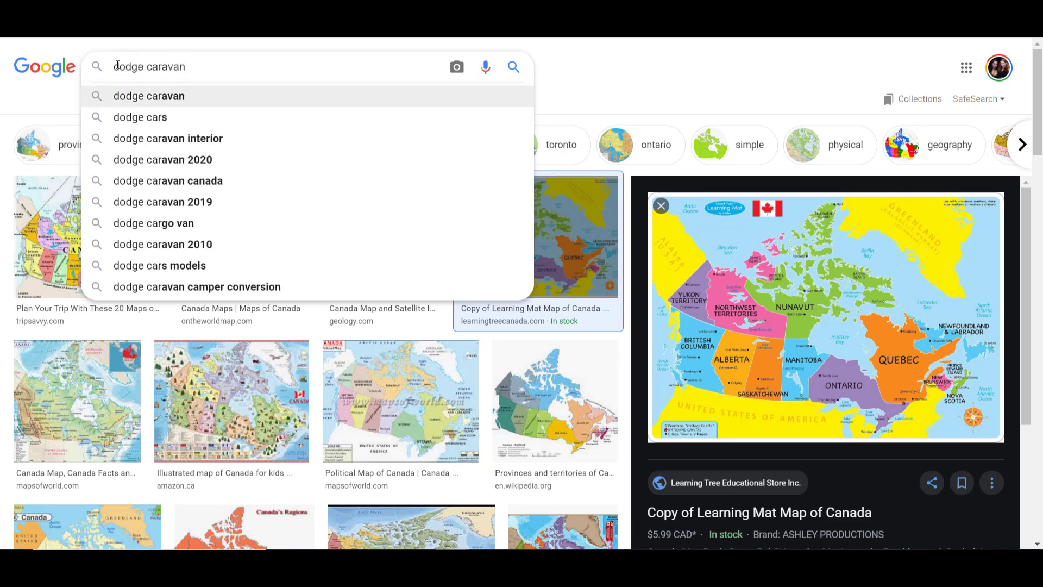
key("Return")
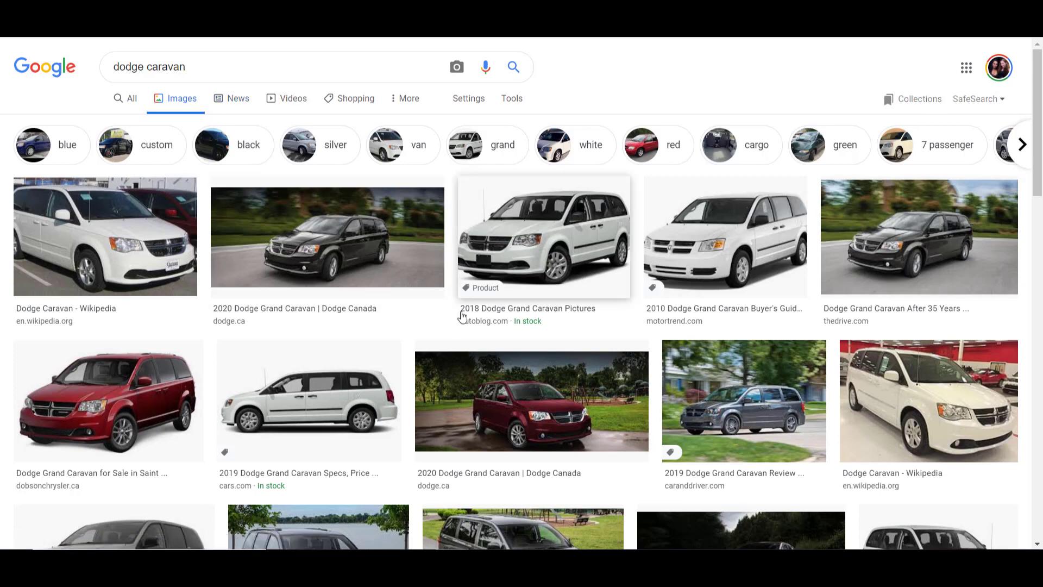
left_click(498, 570)
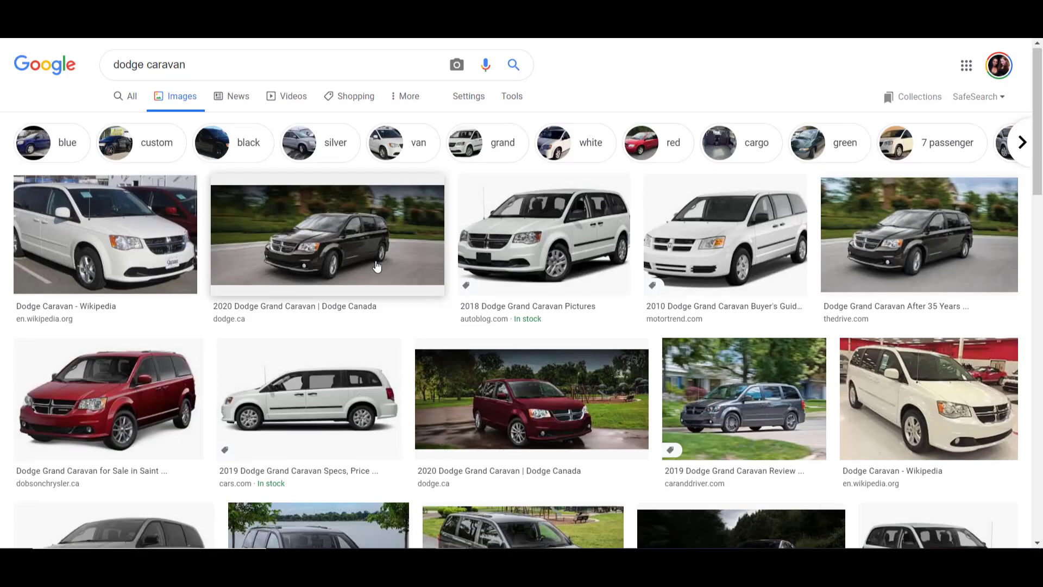
scroll(376, 266, "down", 6)
scroll(377, 266, "up", 8)
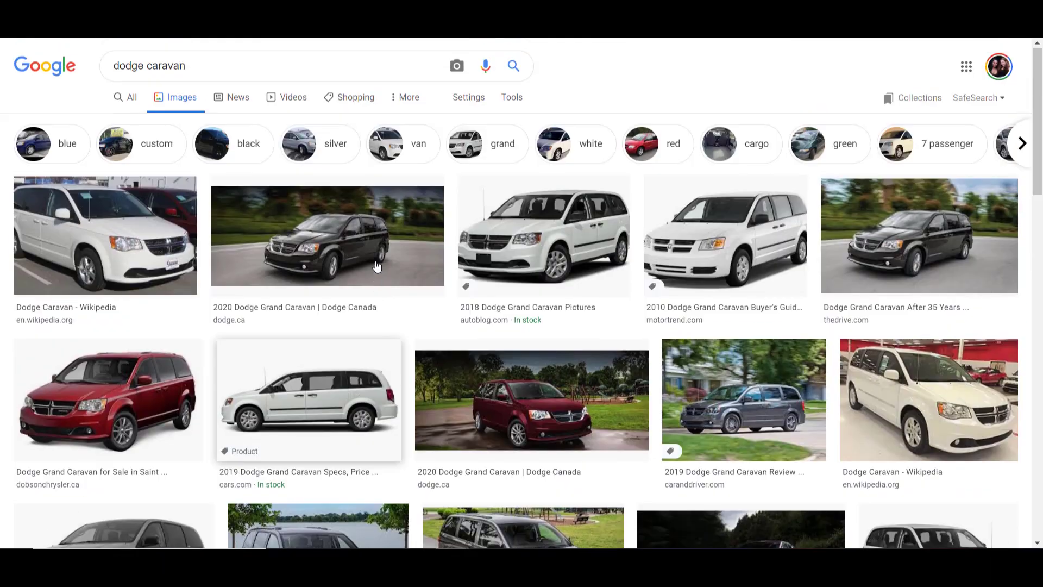
scroll(377, 266, "down", 1)
left_click(315, 327)
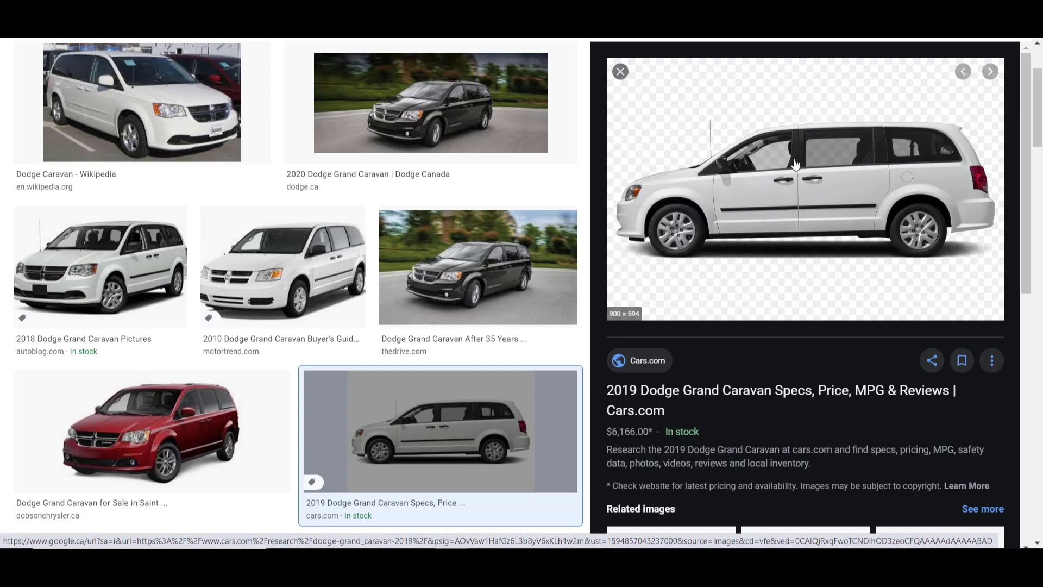
left_click(431, 141)
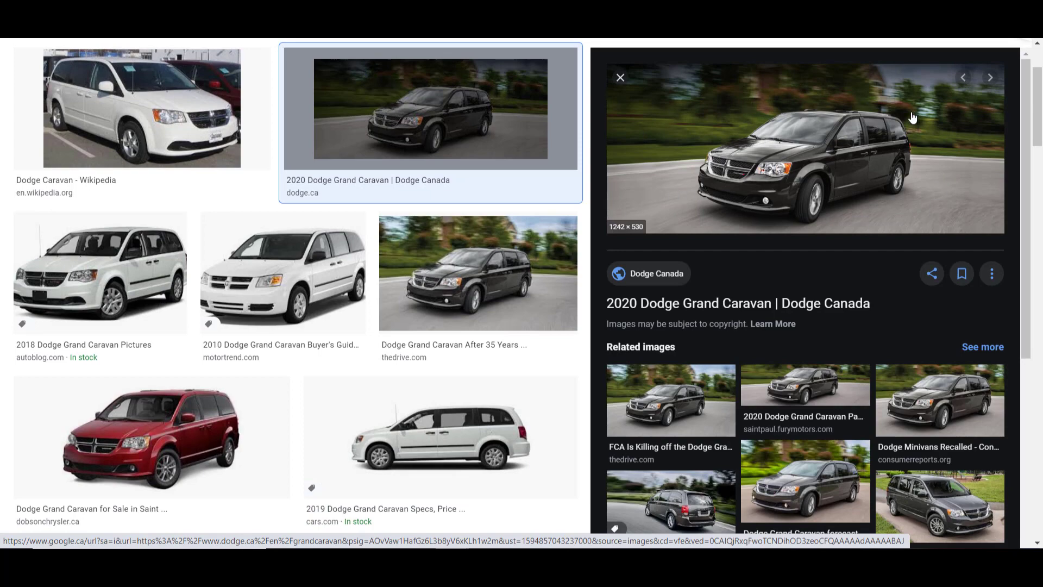
scroll(358, 246, "up", 1)
scroll(358, 245, "down", 1)
left_click(438, 434)
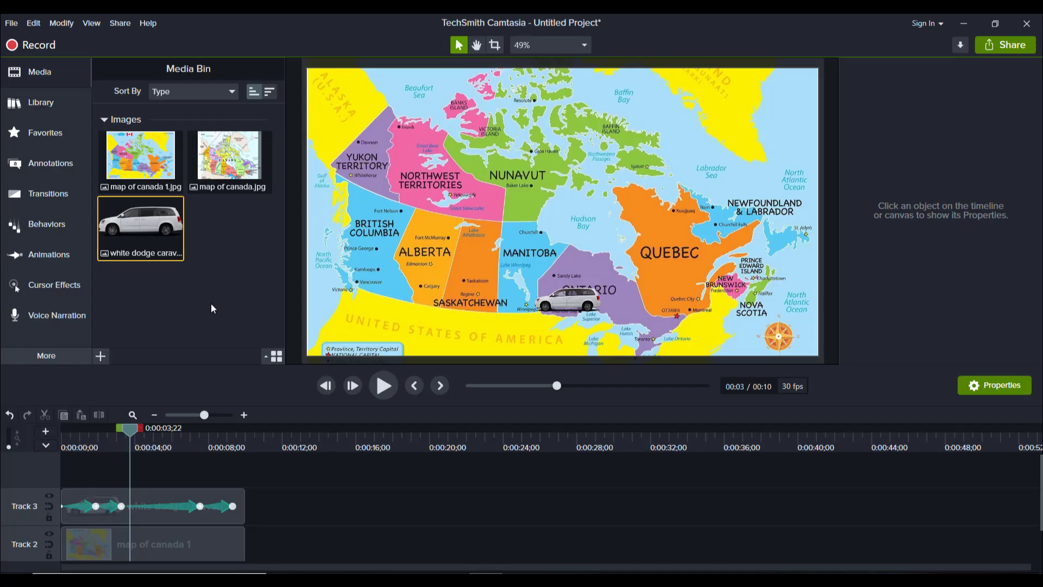
Add map of canada 1.jpg to Track 2 at 0:00:14;18
left_click(151, 187)
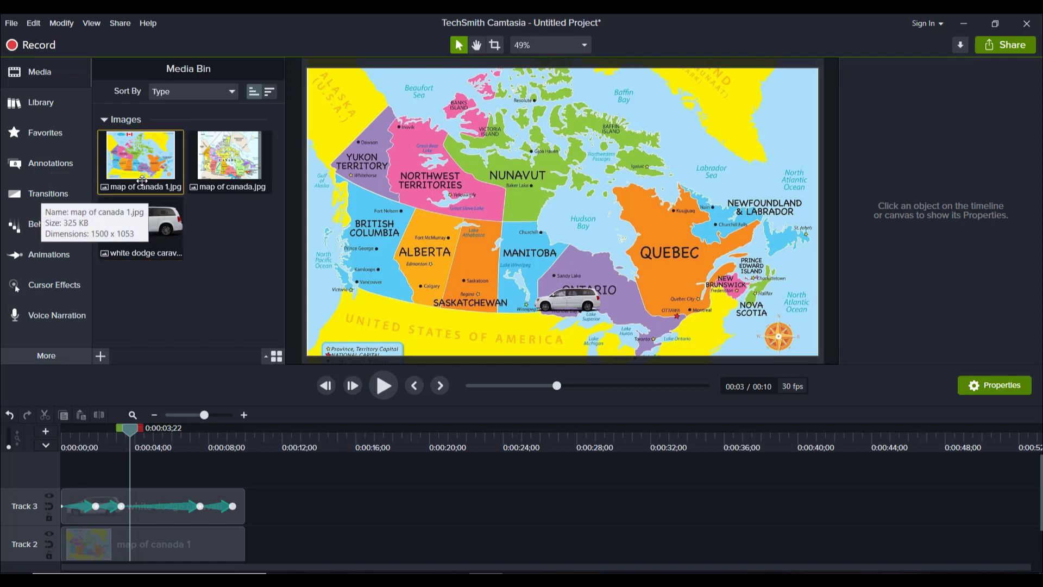
left_click(274, 500)
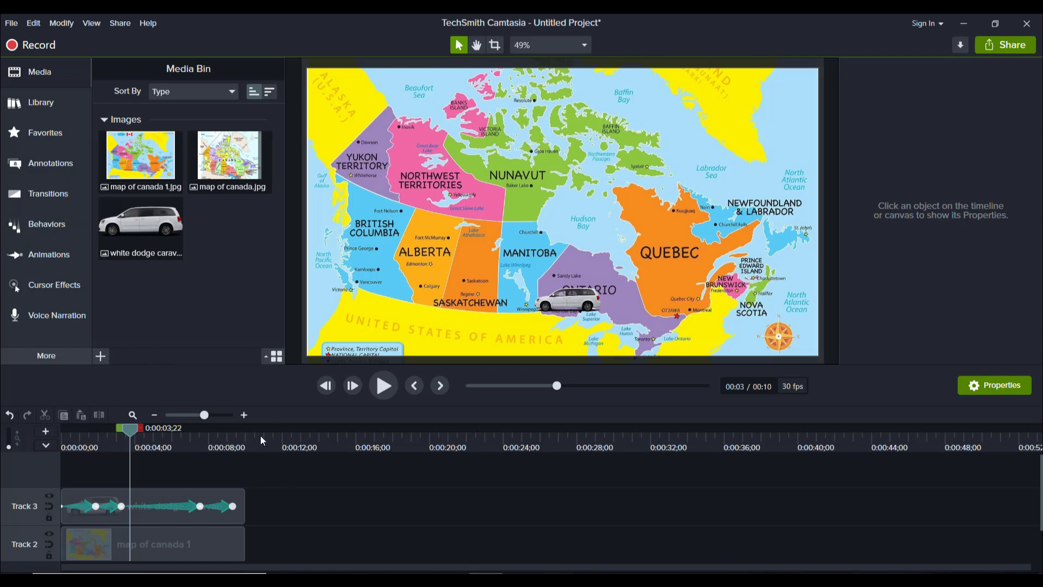
left_click_drag(263, 438, 331, 439)
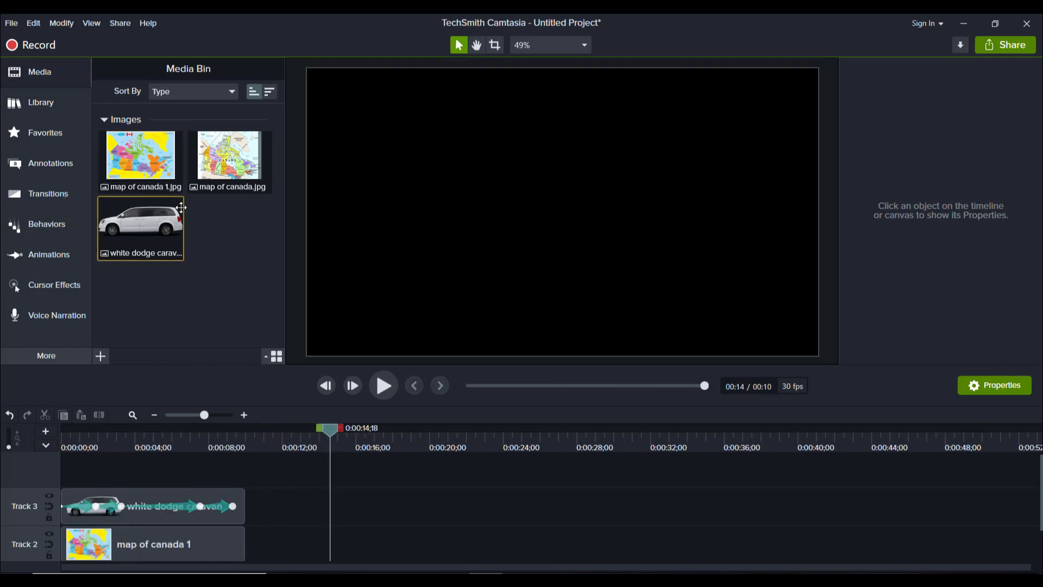
left_click_drag(140, 144, 333, 547)
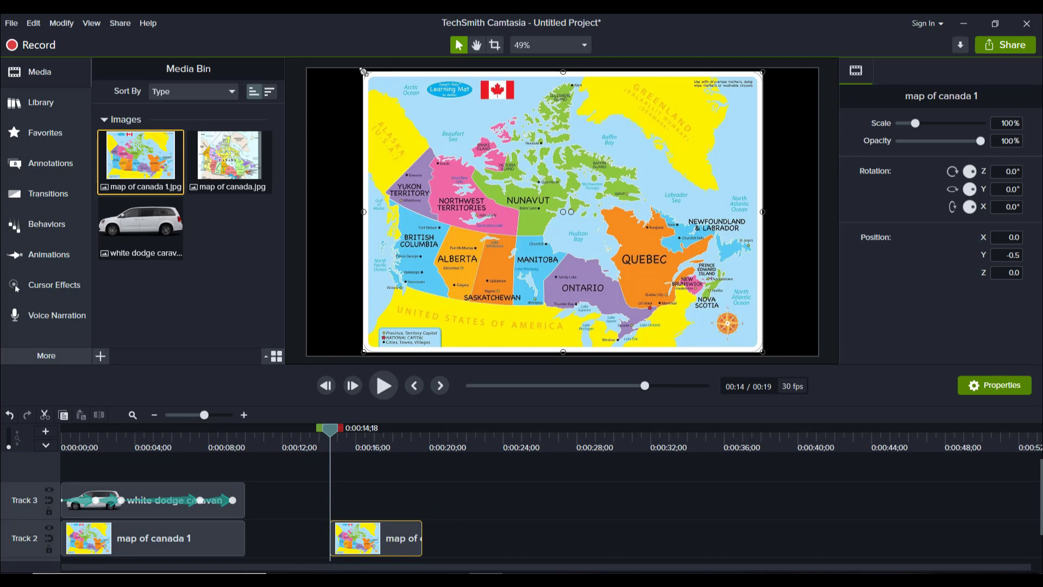
Scale the new map to 132.2% at position X 0, Y 81.2 to fill the canvas
left_click_drag(363, 71, 298, 30)
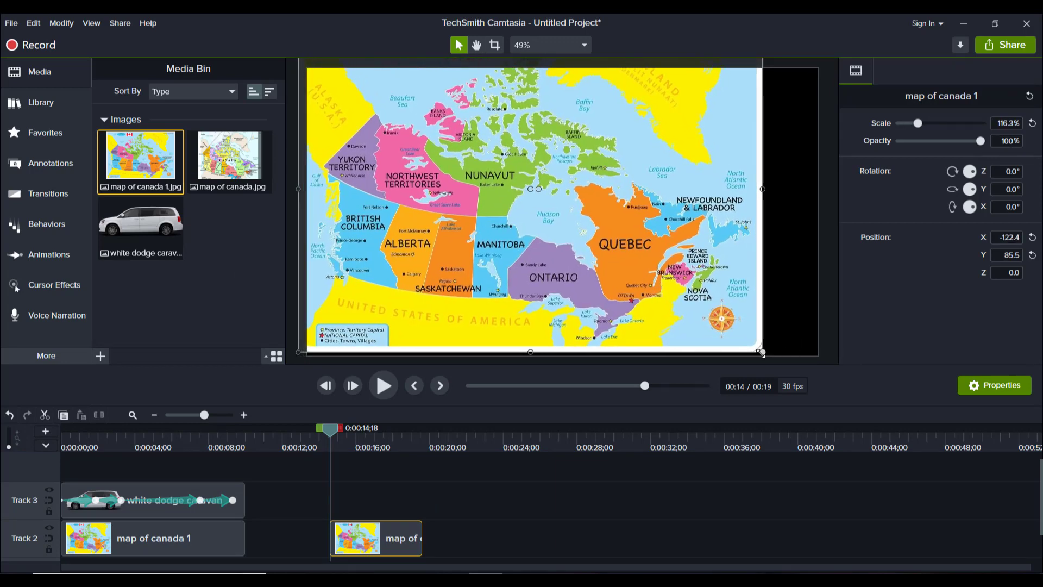
left_click_drag(763, 352, 827, 384)
left_click_drag(532, 319, 536, 298)
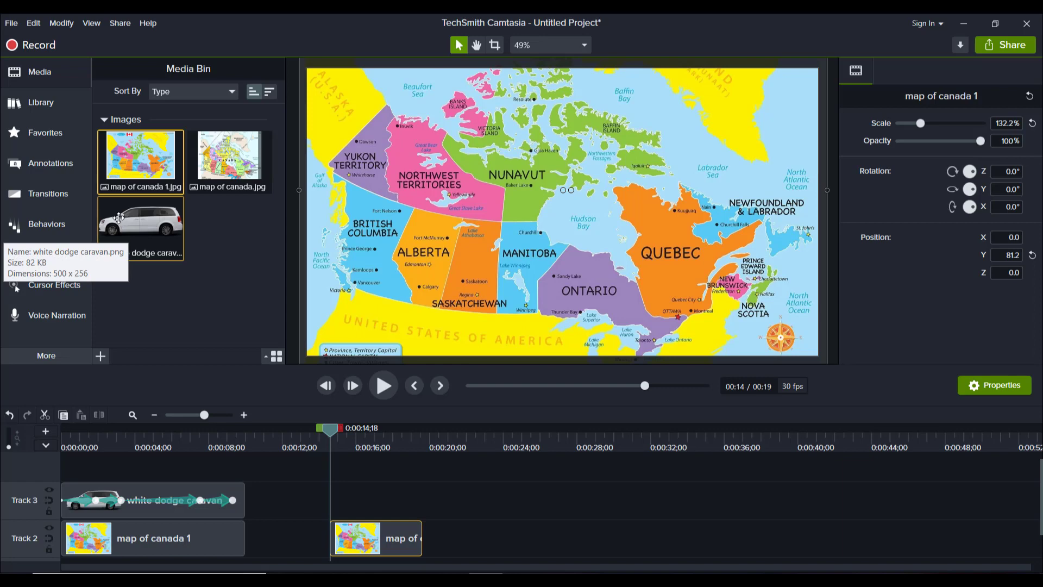
Place the white dodge caravan on Track 3 at 0:14, scaled 50% at X -125, Y -64
left_click_drag(119, 217, 337, 507)
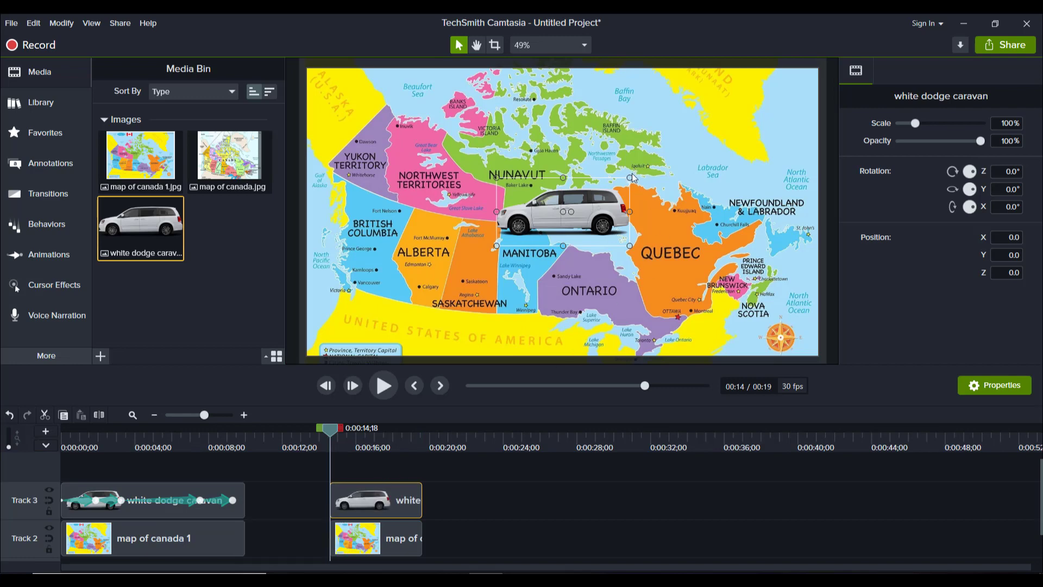
left_click_drag(629, 177, 579, 205)
left_click(210, 441)
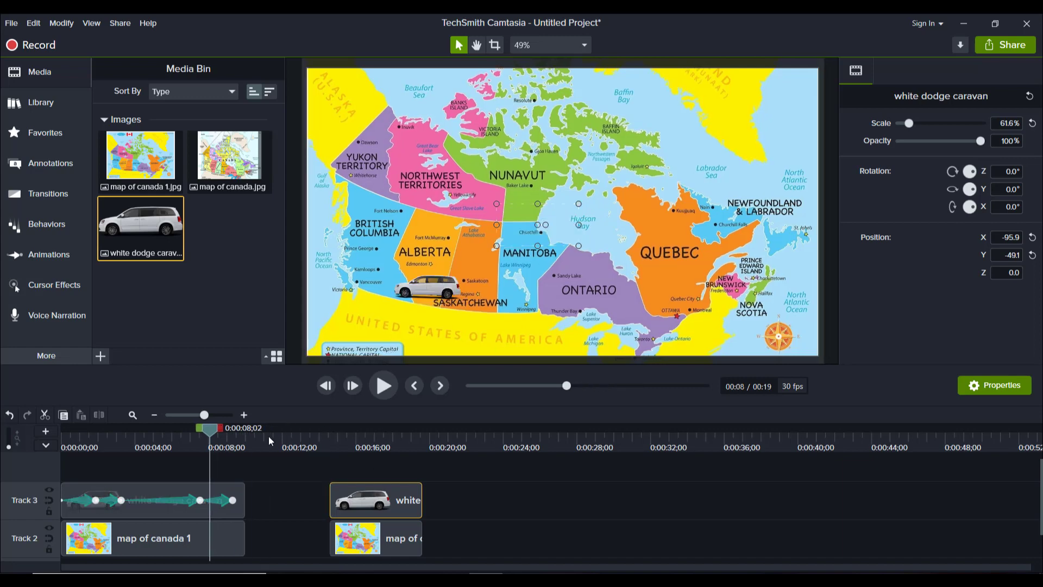
left_click(363, 442)
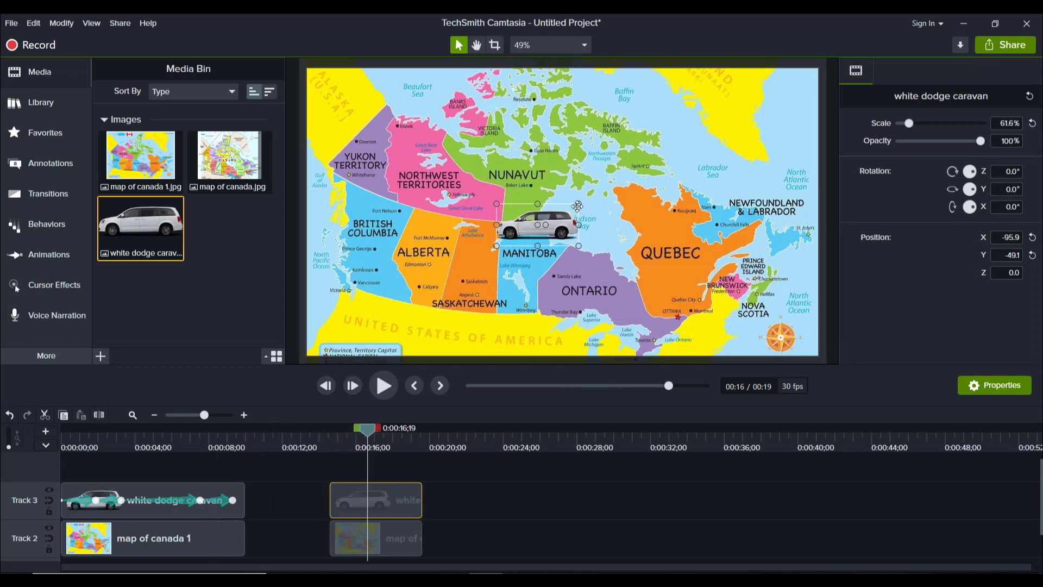
left_click_drag(574, 207, 563, 214)
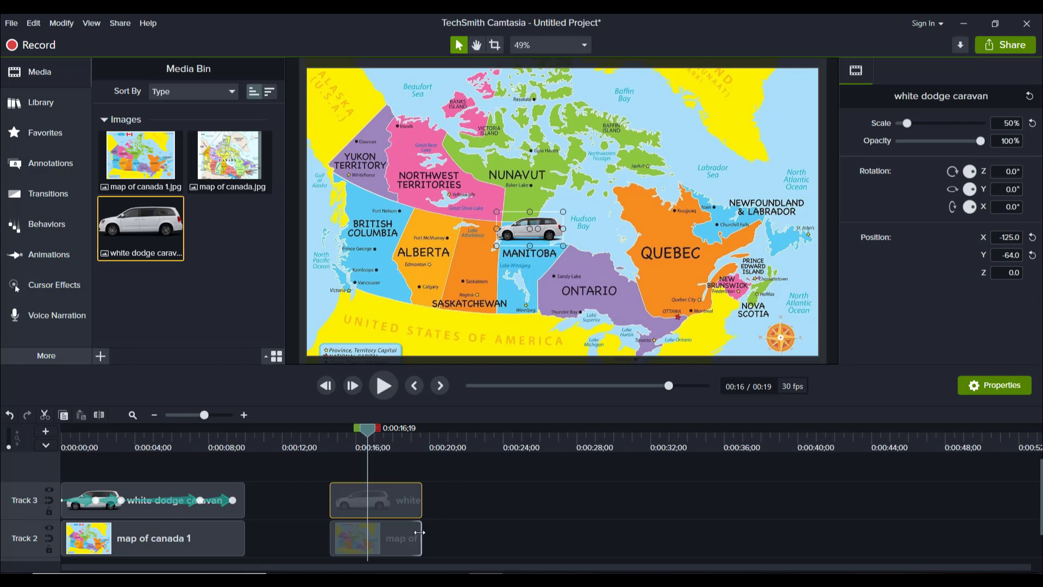
Set the second map clip to 10 seconds and stretch the caravan clip to end around 0:24
right_click(391, 543)
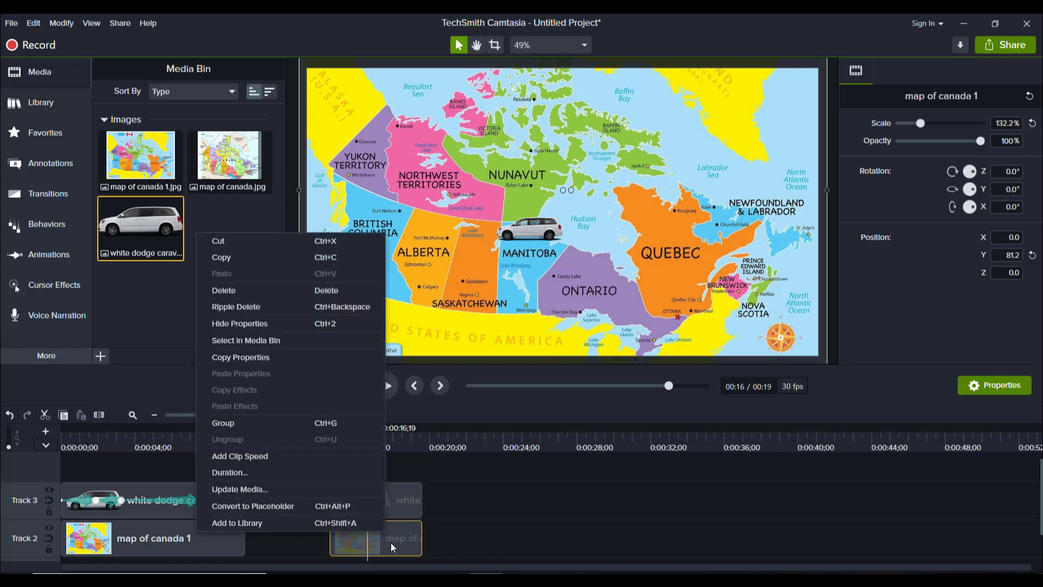
left_click(261, 472)
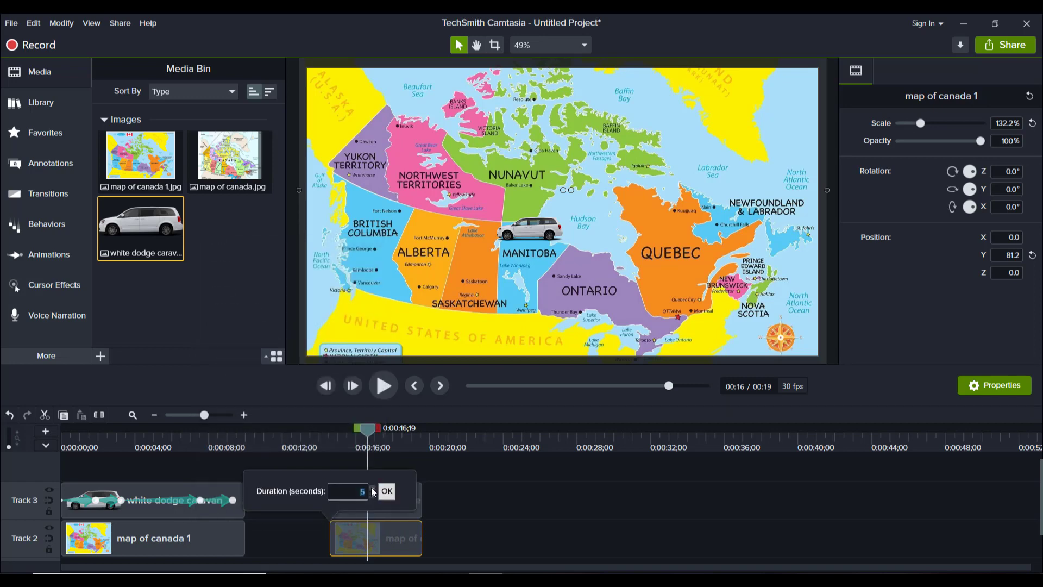
type("9")
left_click(385, 493)
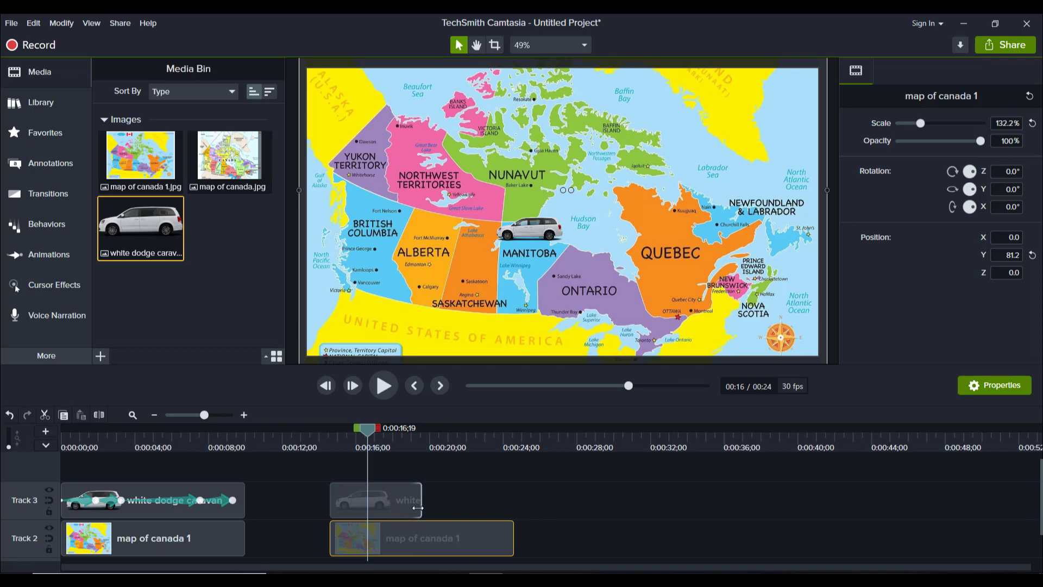
left_click_drag(421, 499, 517, 504)
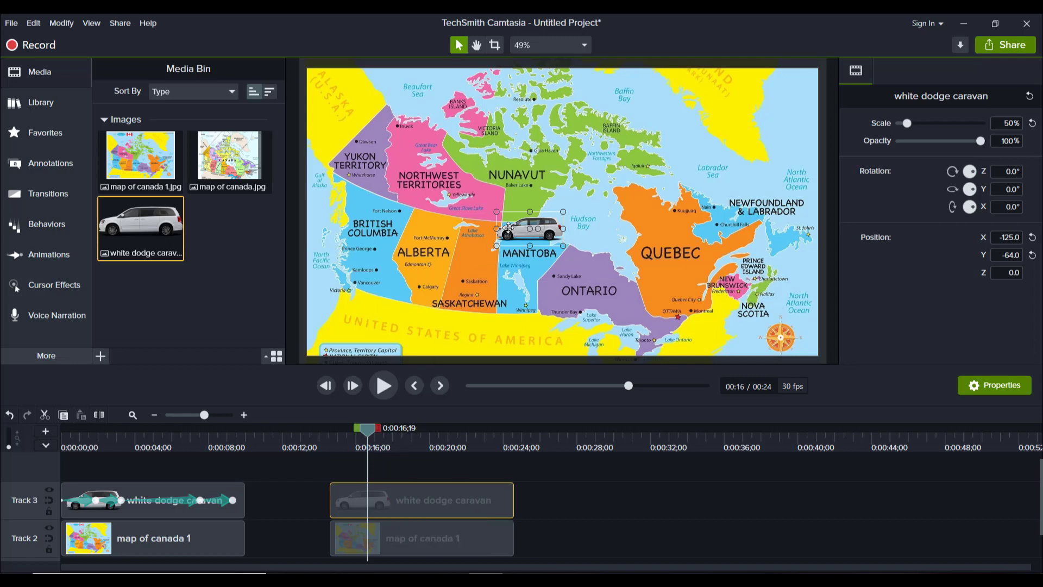
Move the caravan to X 417.9, Y -425.2 near Quebec City and play from 0:00
left_click_drag(509, 228, 653, 325)
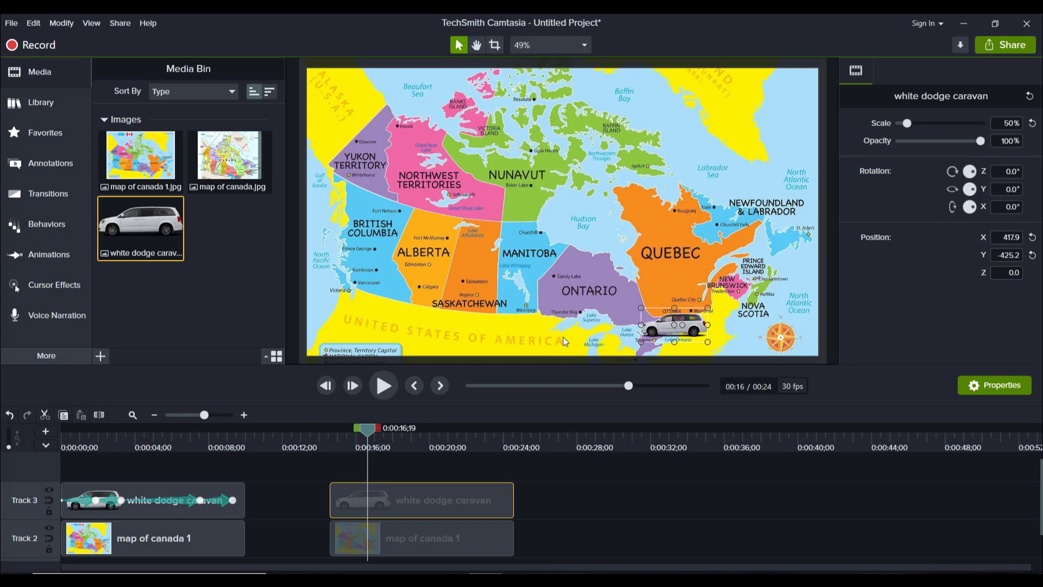
left_click_drag(103, 438, 24, 461)
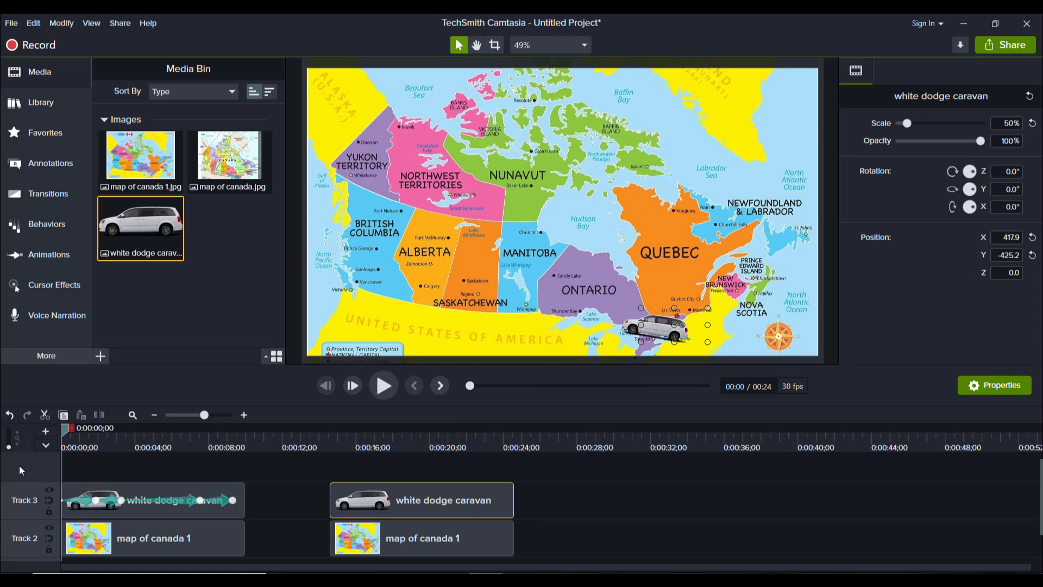
key("space")
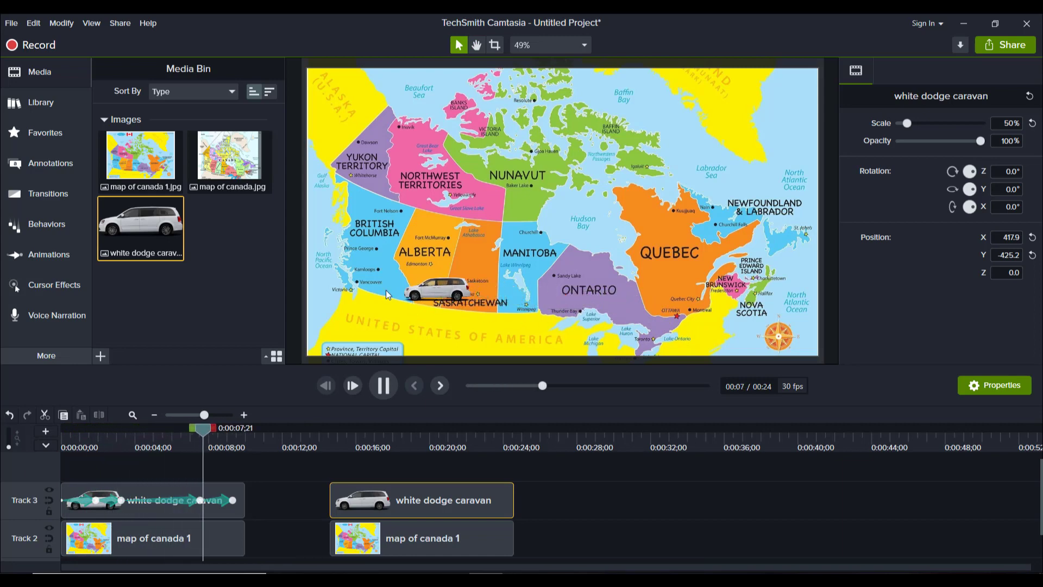
At 0:15;01, position the caravan at X 379.1, Y -435.4 and rotate it to -12°
left_click(380, 389)
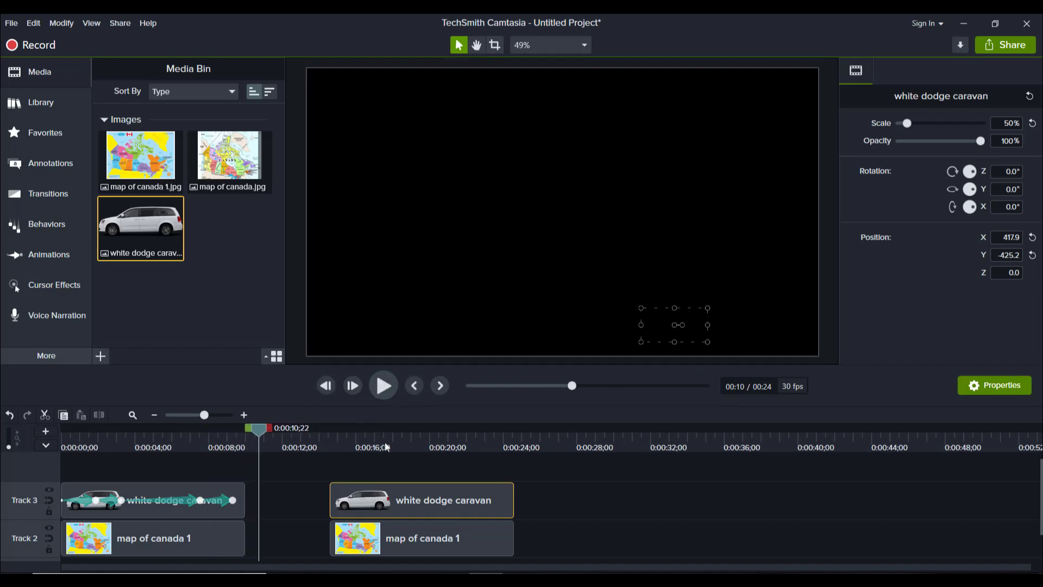
left_click(338, 447)
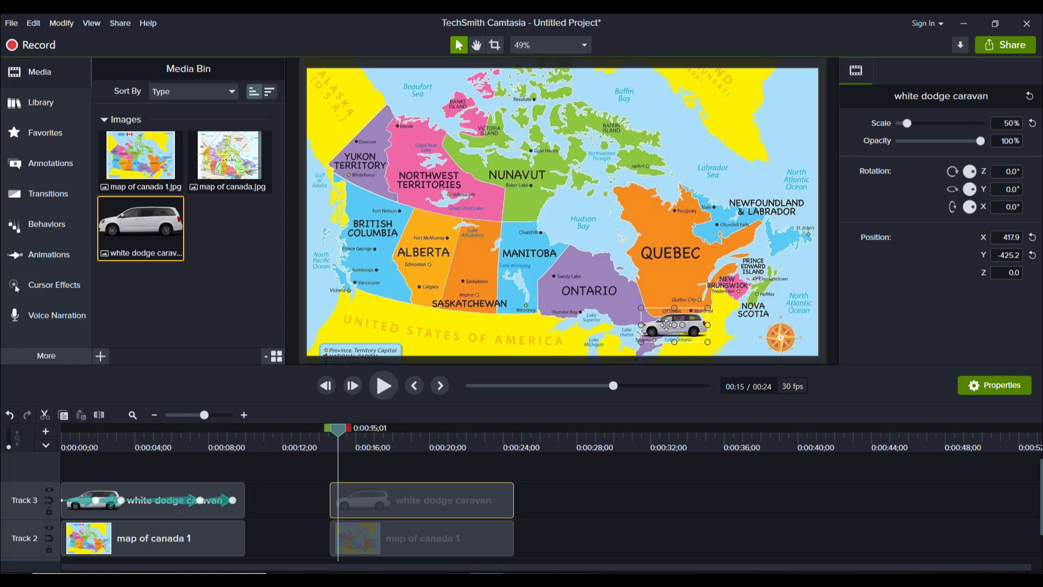
mouse_move(666, 324)
left_mouse_down()
mouse_move(560, 318)
mouse_move(359, 276)
mouse_move(480, 277)
mouse_move(650, 303)
mouse_move(646, 324)
left_mouse_up()
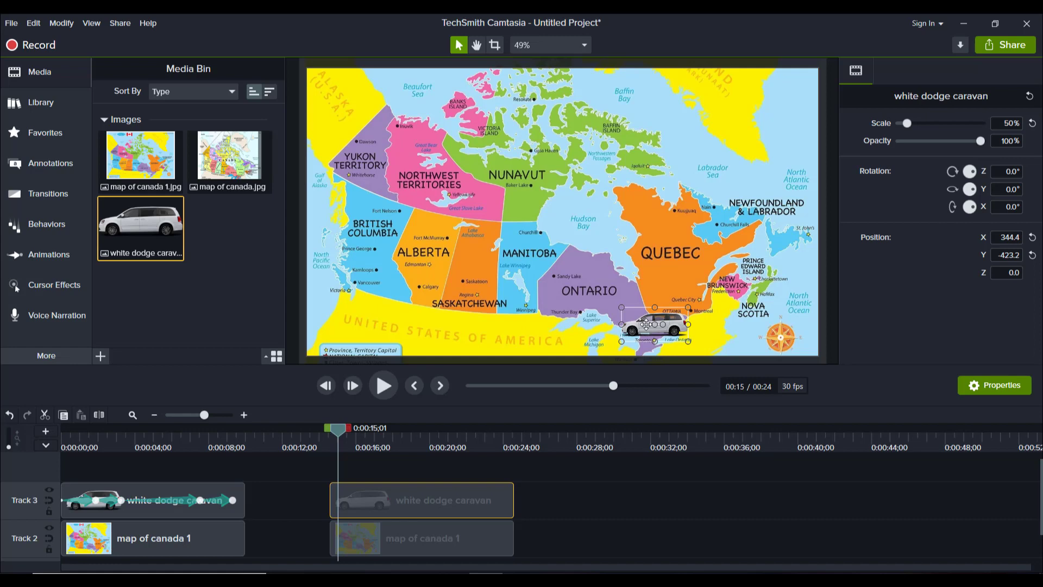
left_click_drag(646, 325, 648, 325)
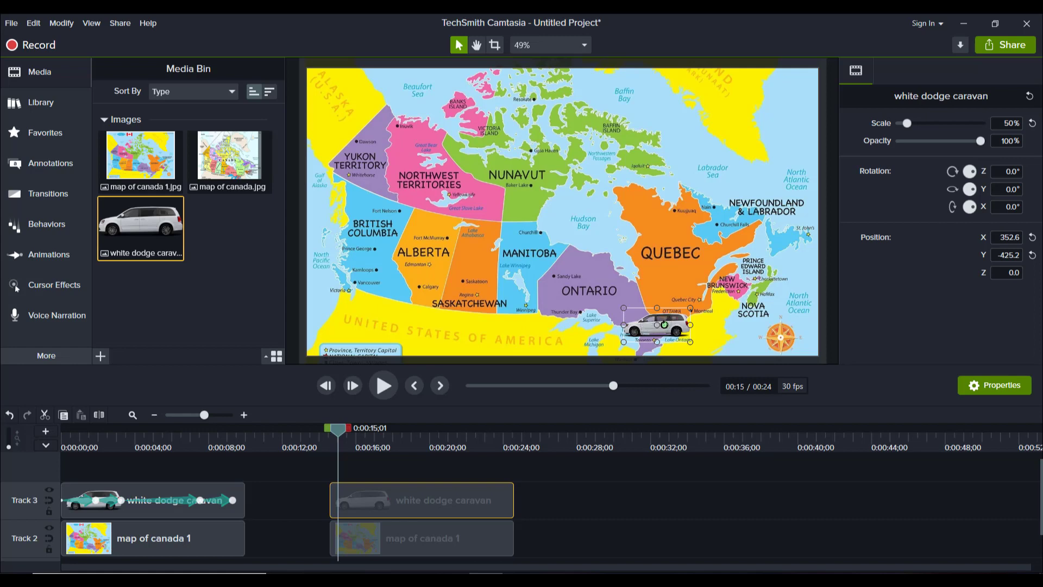
mouse_move(656, 325)
left_mouse_down()
mouse_move(636, 318)
mouse_move(661, 327)
mouse_move(644, 317)
left_mouse_up()
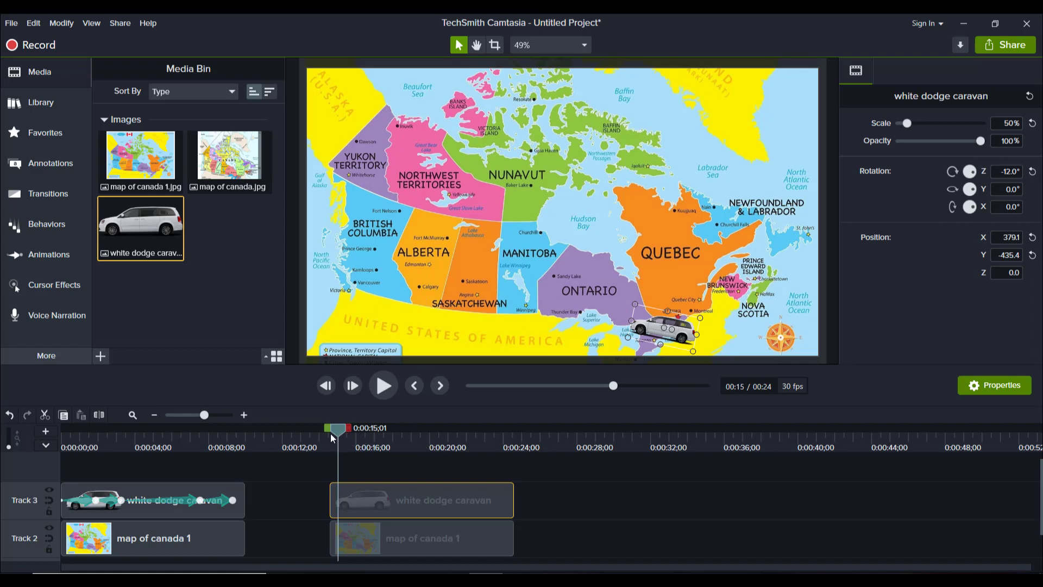
left_click_drag(334, 429, 331, 430)
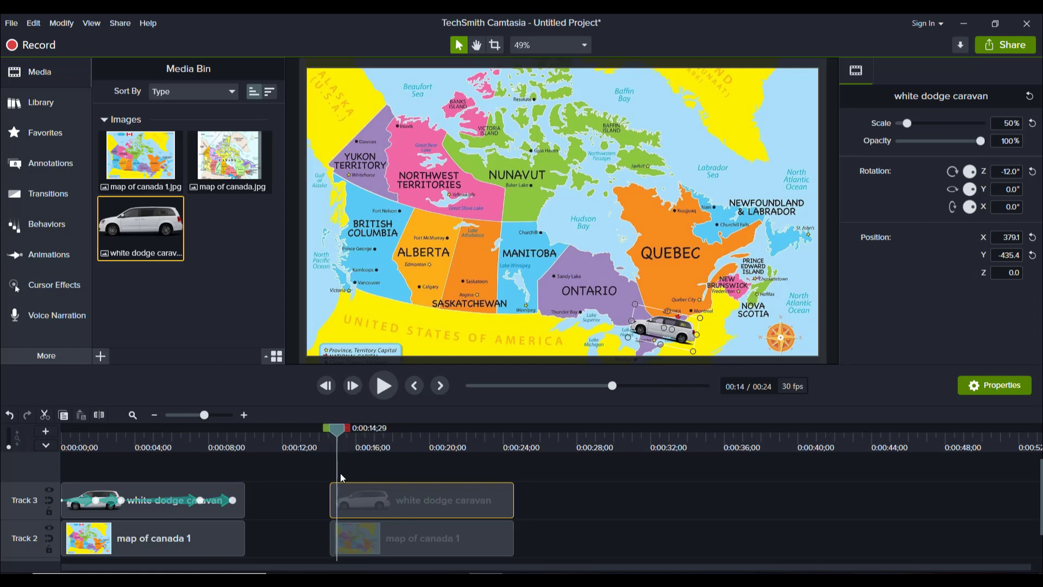
Show the Animations preset list (Custom, Full Opacity, Restore, Scale Down, Smart Focus)
left_click(45, 253)
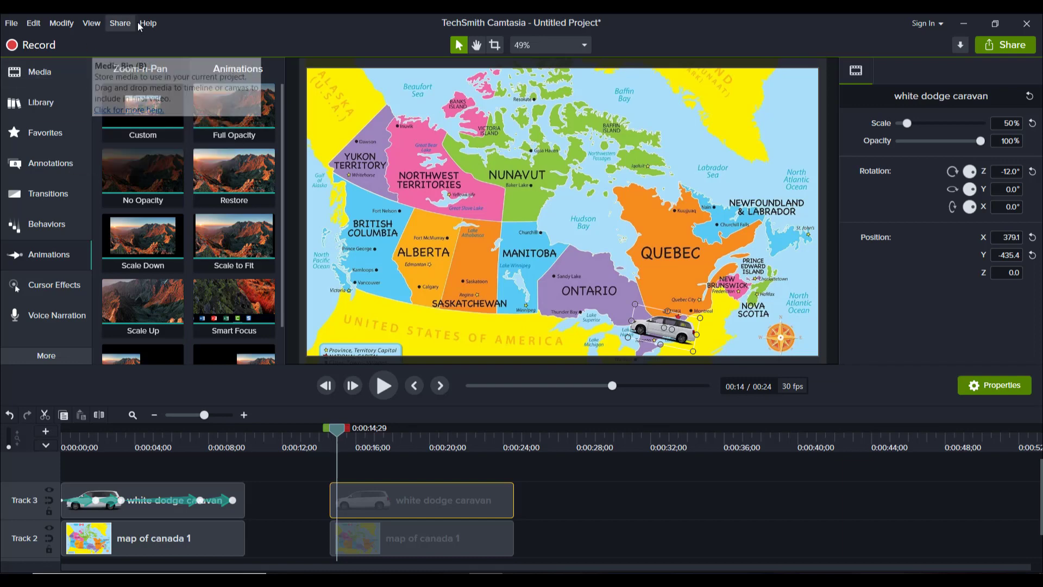
left_click(151, 70)
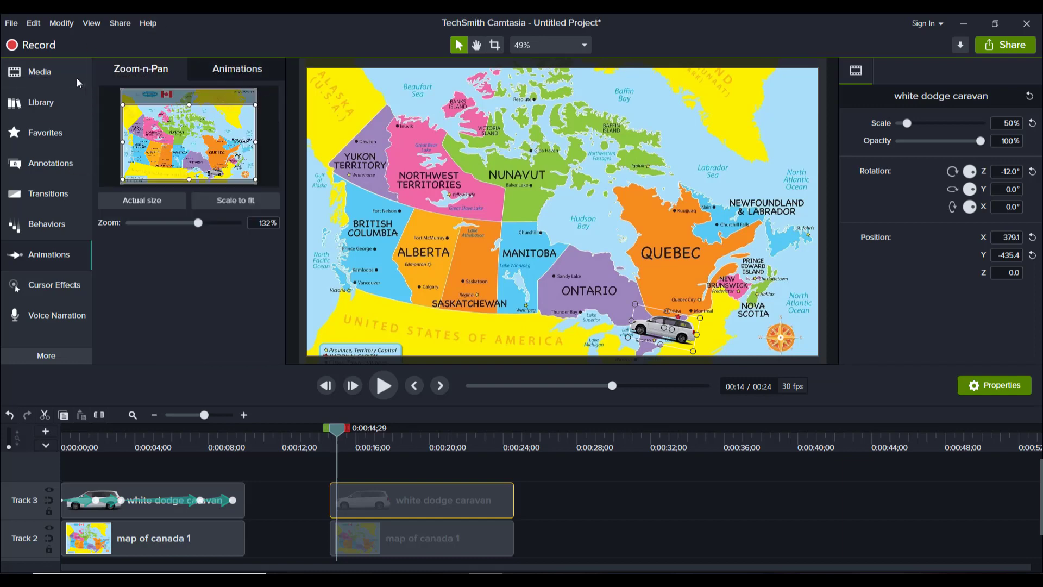
left_click(252, 73)
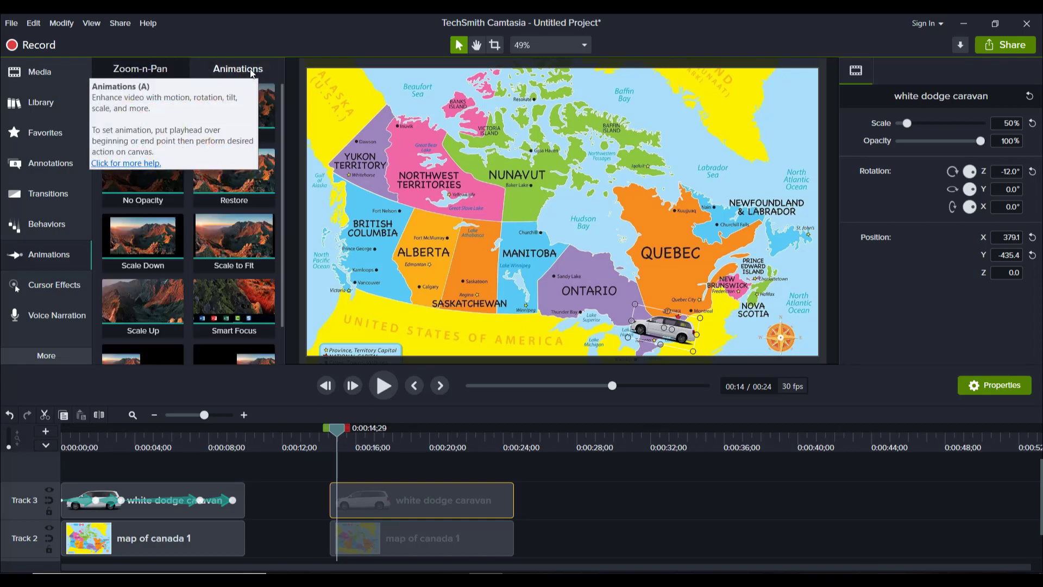
left_click(56, 253)
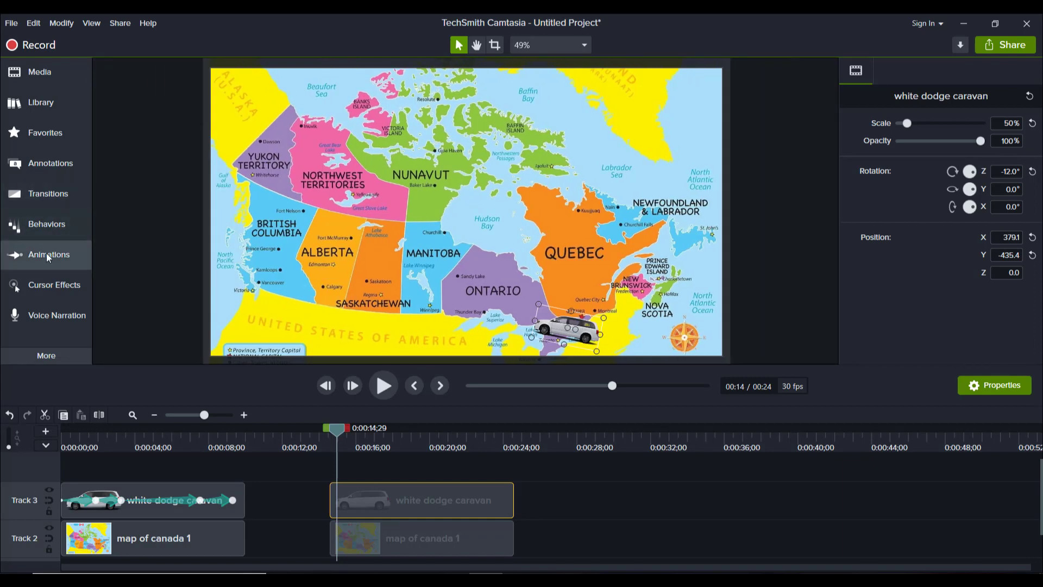
left_click(47, 252)
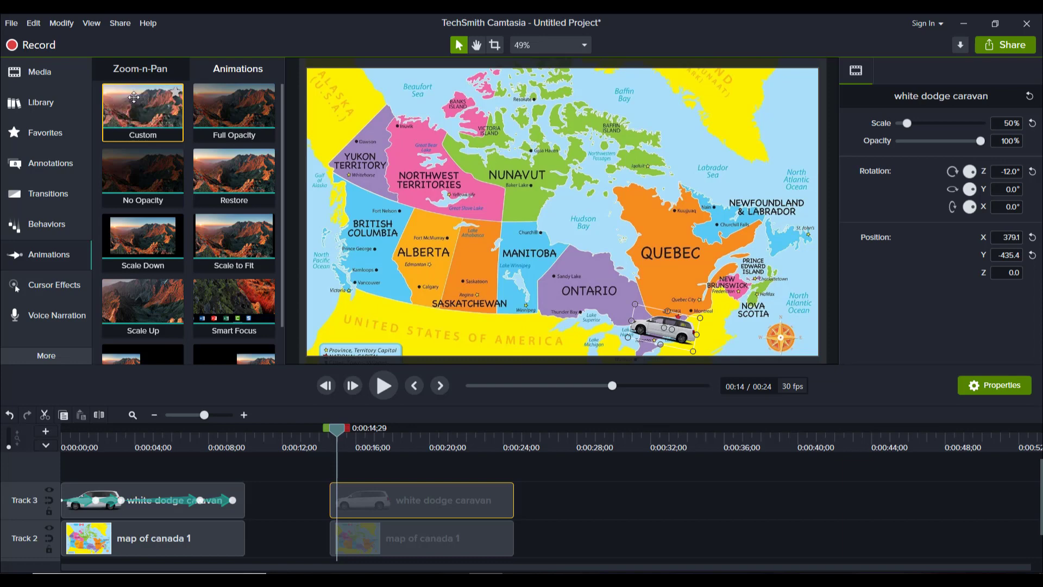
Apply a Custom animation to the caravan clip ending with the van over Ontario, then preview it
mouse_move(135, 99)
left_mouse_down()
mouse_move(258, 343)
mouse_move(302, 496)
mouse_move(331, 508)
left_mouse_up()
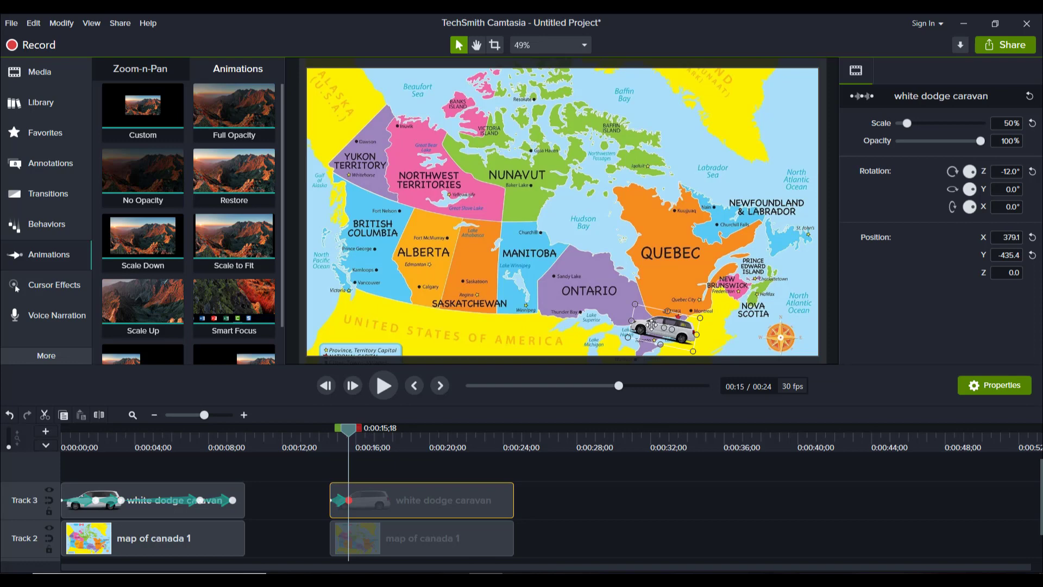
left_click_drag(652, 325, 599, 301)
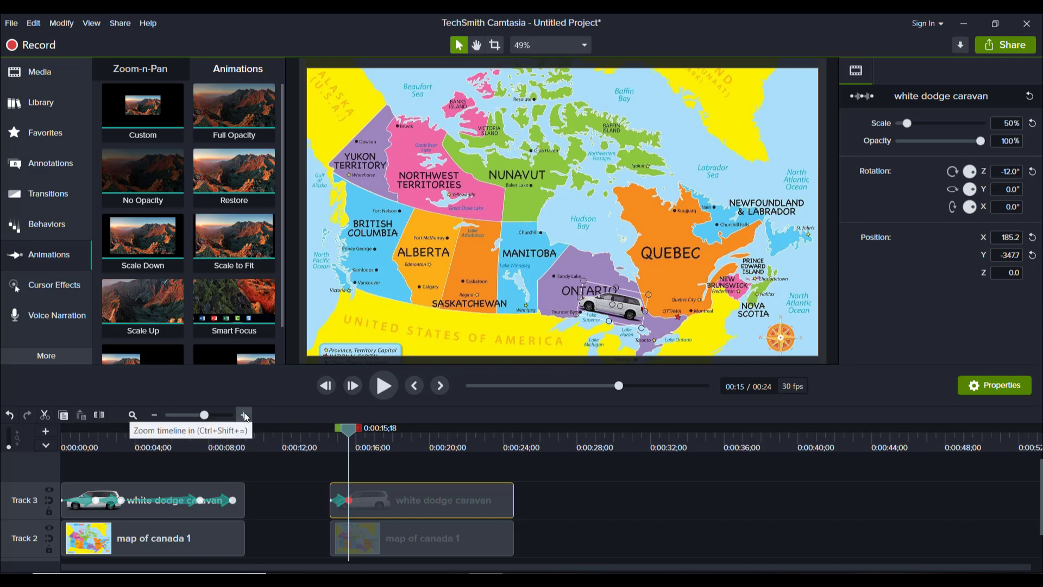
left_click(244, 415)
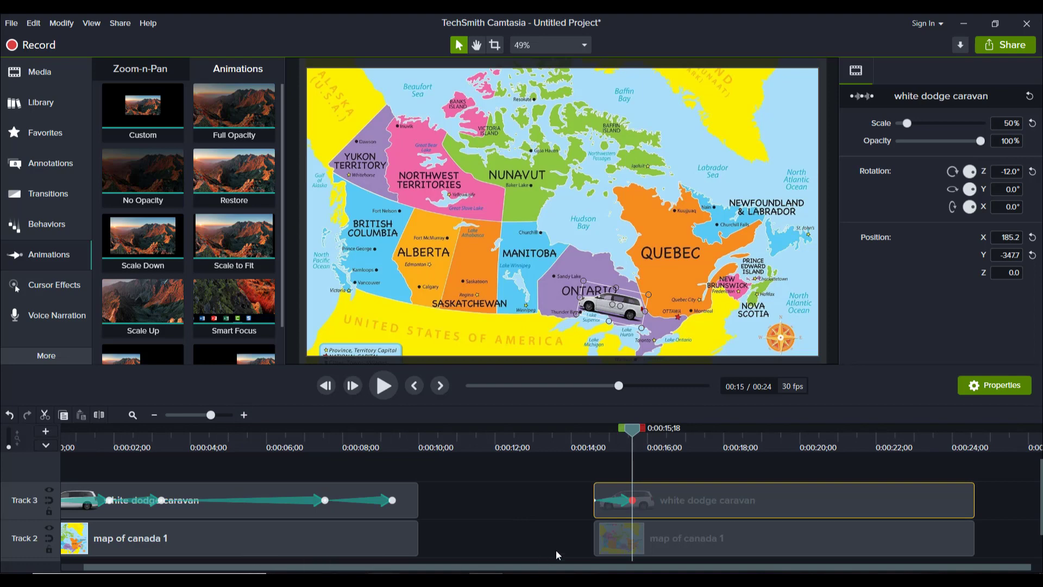
left_click(615, 458)
left_click_drag(607, 445, 595, 444)
key("space")
key("space")
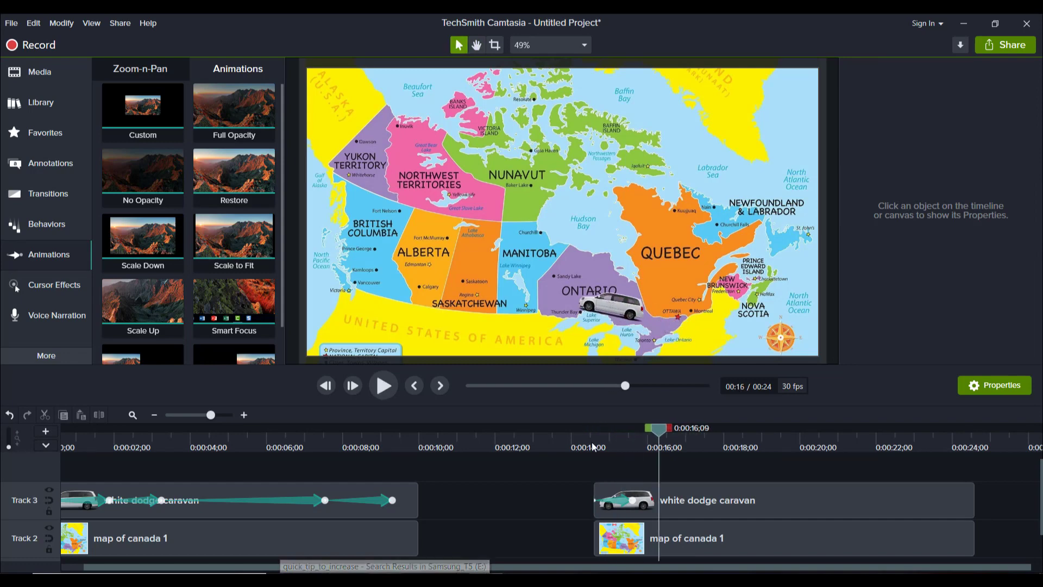
Lengthen the animation to end around 0:15;29 and replay it
left_click(634, 499)
left_click_drag(634, 499, 646, 498)
left_click(603, 444)
key("space")
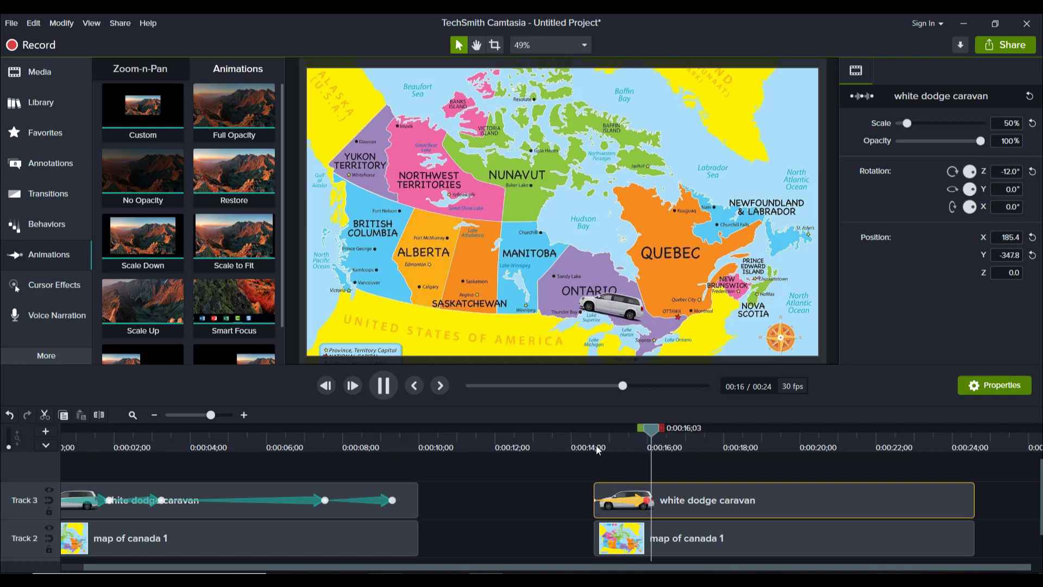
key("space")
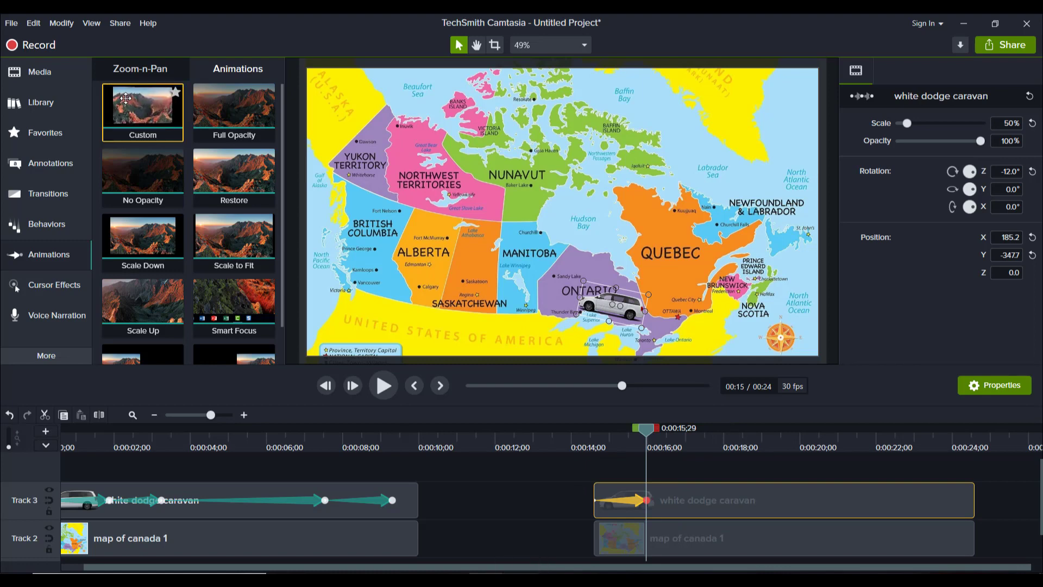
Add a second Custom animation to the caravan clip that levels the van to 0°
mouse_move(131, 101)
left_mouse_down()
mouse_move(193, 126)
mouse_move(589, 399)
mouse_move(686, 504)
left_mouse_up()
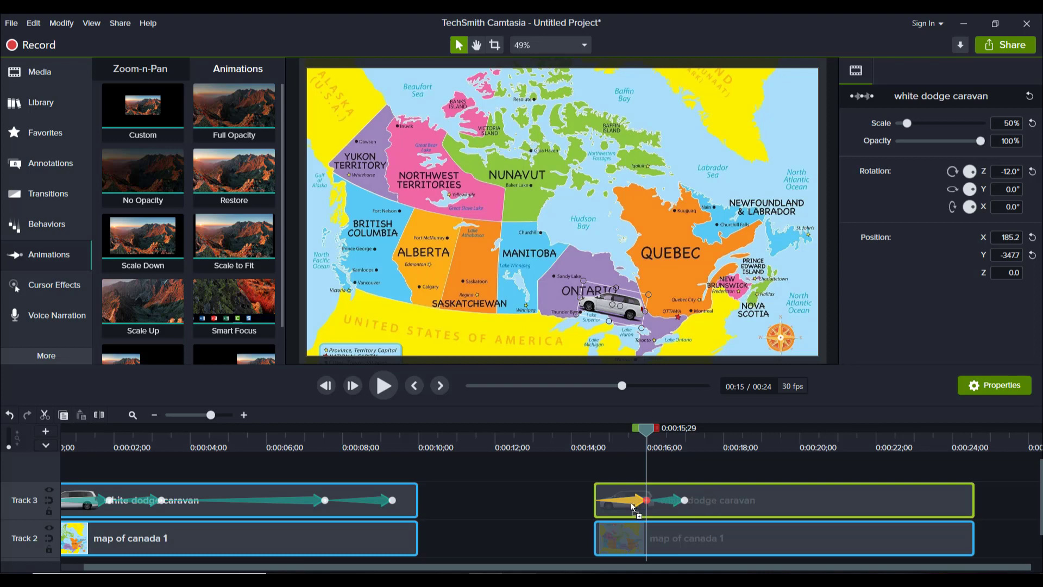
left_click(631, 502)
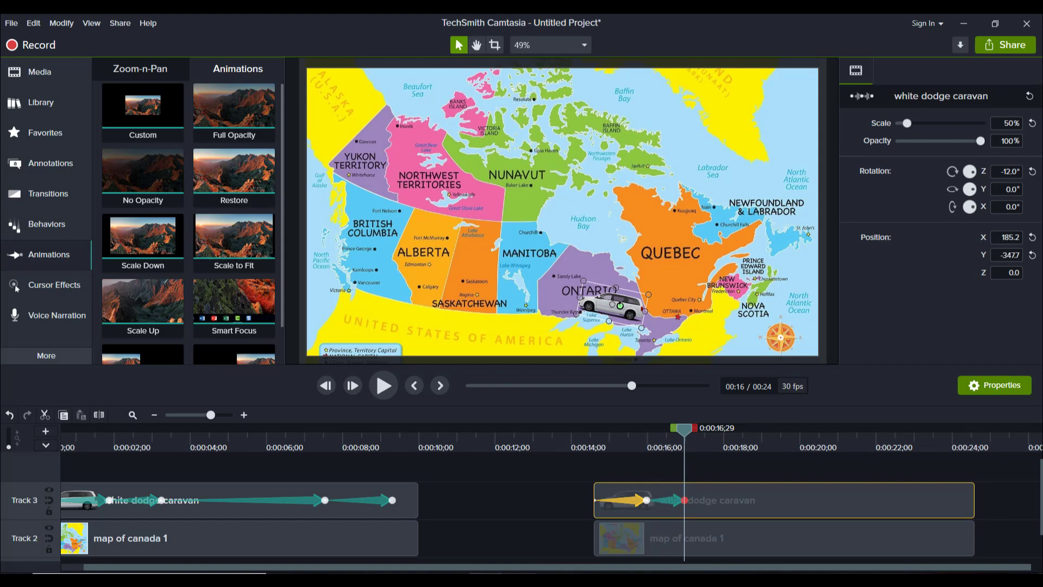
left_click_drag(620, 305, 554, 298)
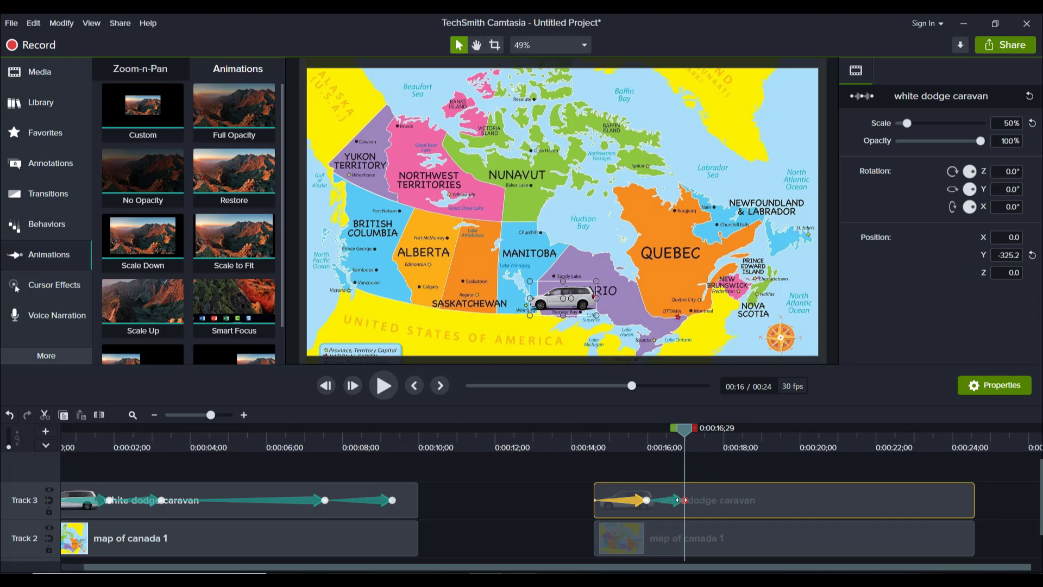
Extend the second animation to end around 0:00:17 and preview the drive from about 14 seconds
left_click_drag(683, 500, 694, 499)
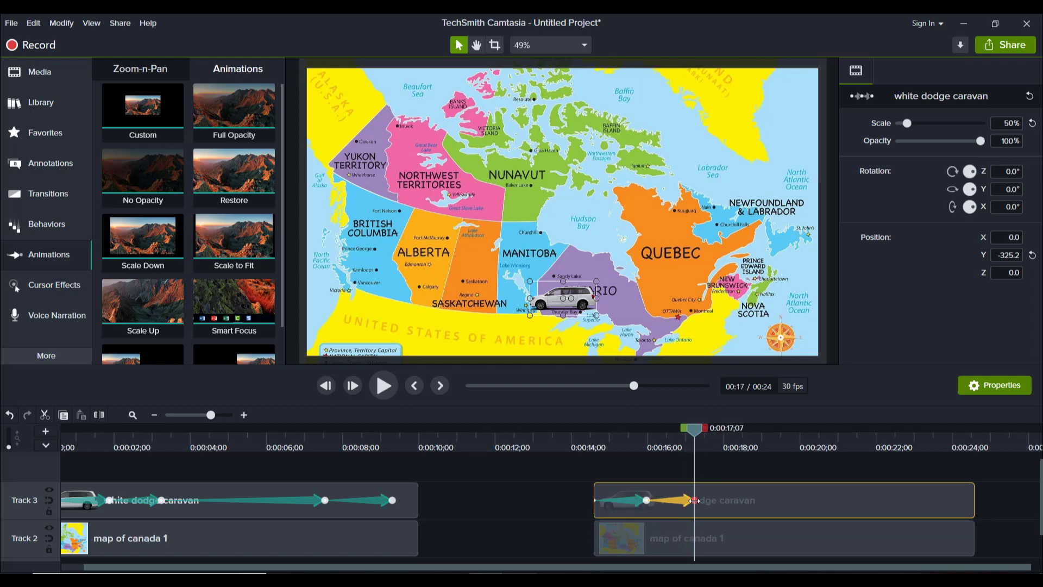
left_click(597, 449)
key("space")
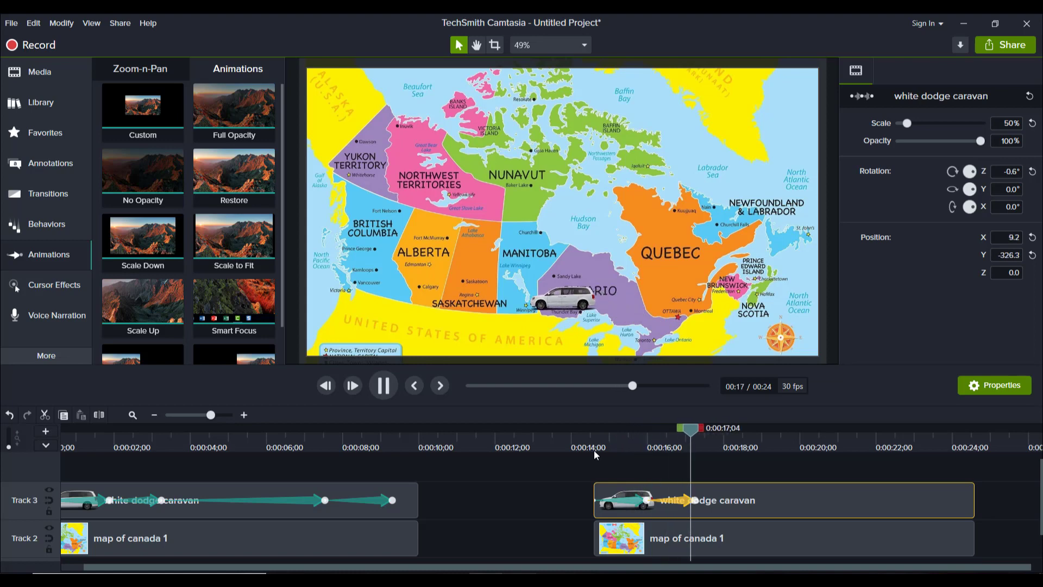
key("space")
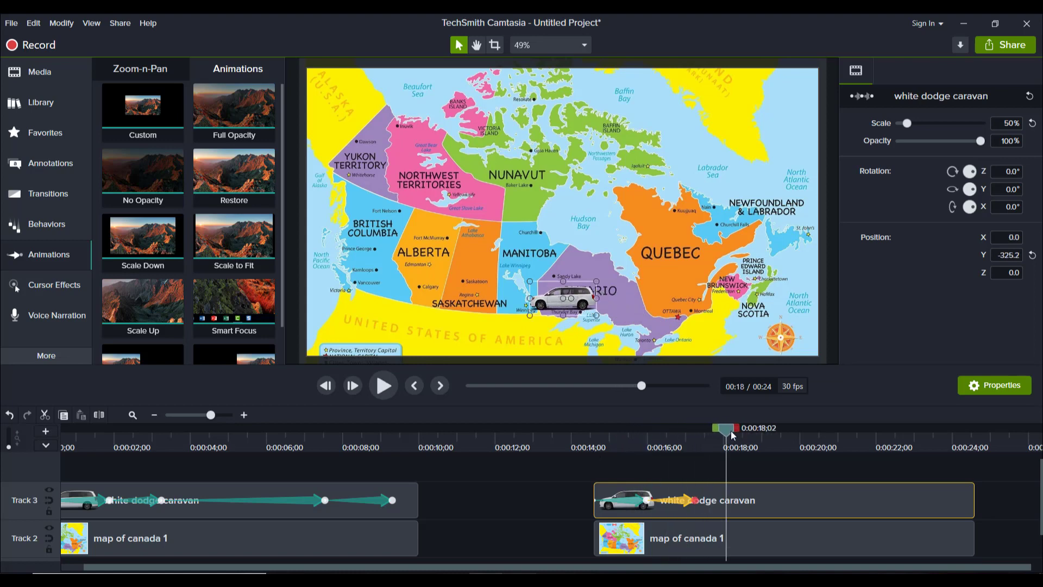
Add a new Custom animation moving the caravan west into Saskatchewan (X -440.8, Y -288.5)
left_click_drag(731, 430, 700, 438)
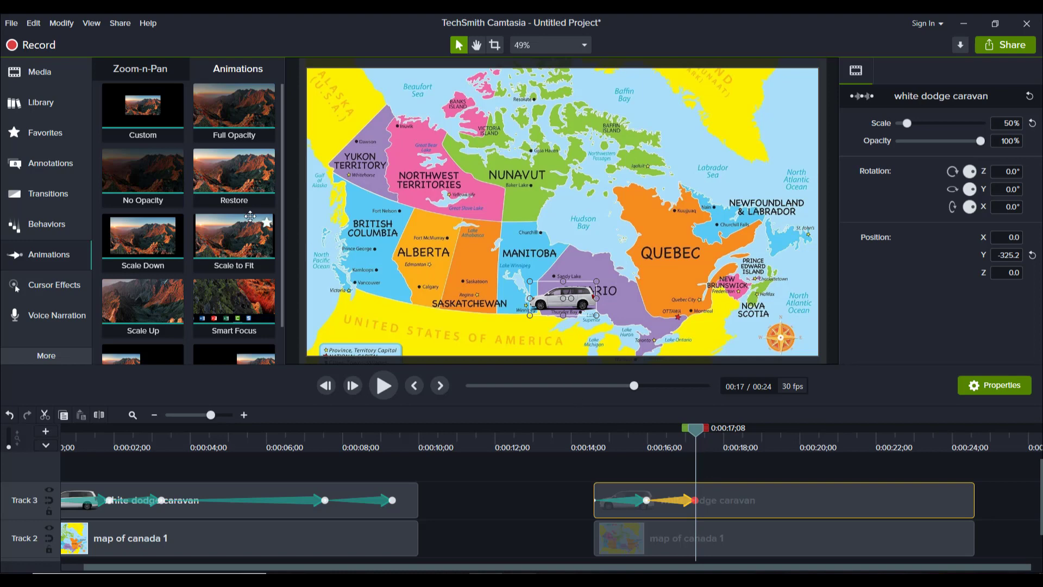
left_click_drag(143, 108, 732, 500)
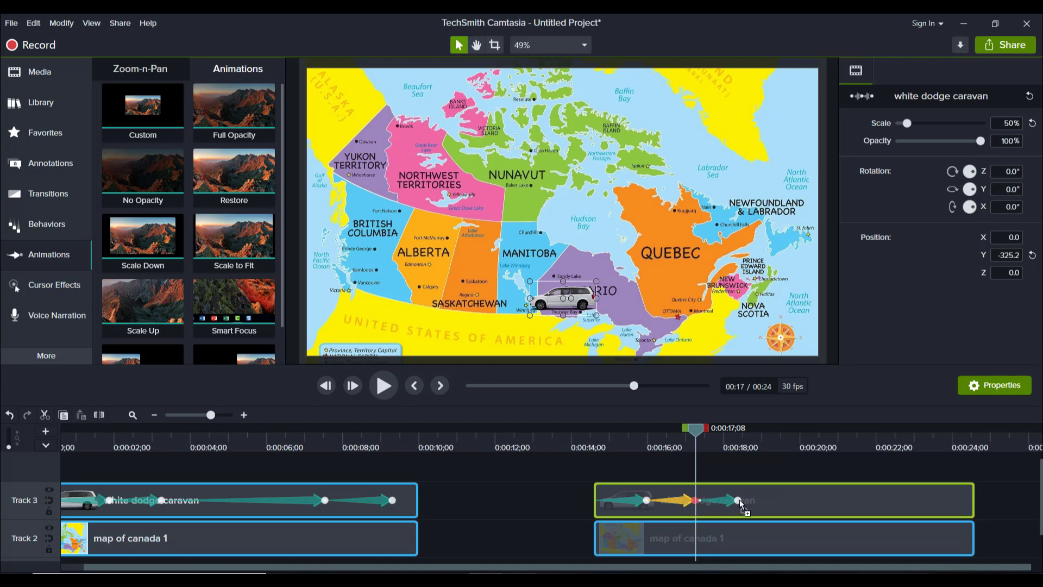
left_click(729, 503)
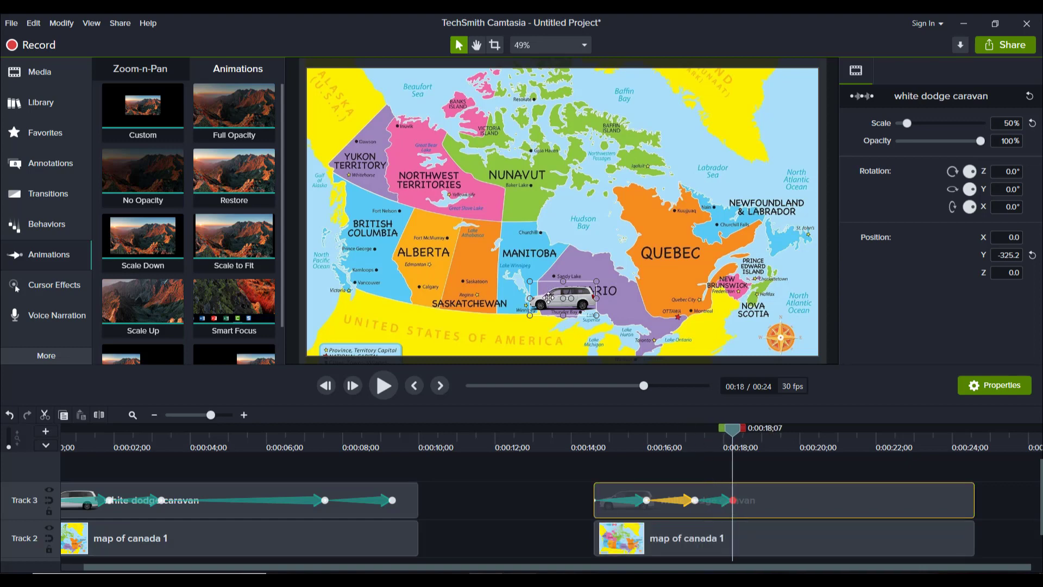
left_click_drag(549, 298, 431, 288)
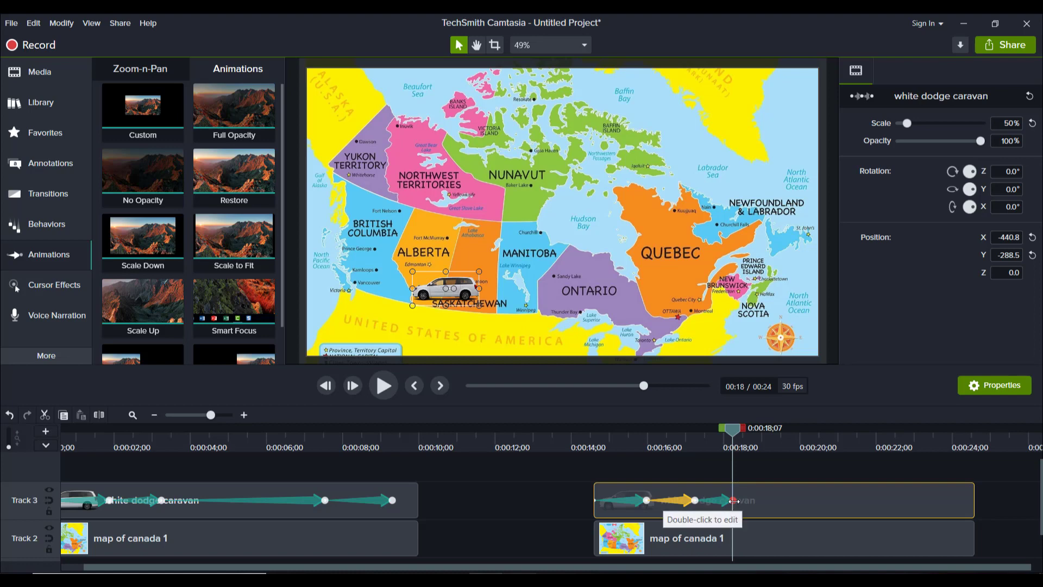
Stretch the new animation to end near 0:00:20;18 and play back the route from 14 seconds
left_click_drag(733, 500, 838, 499)
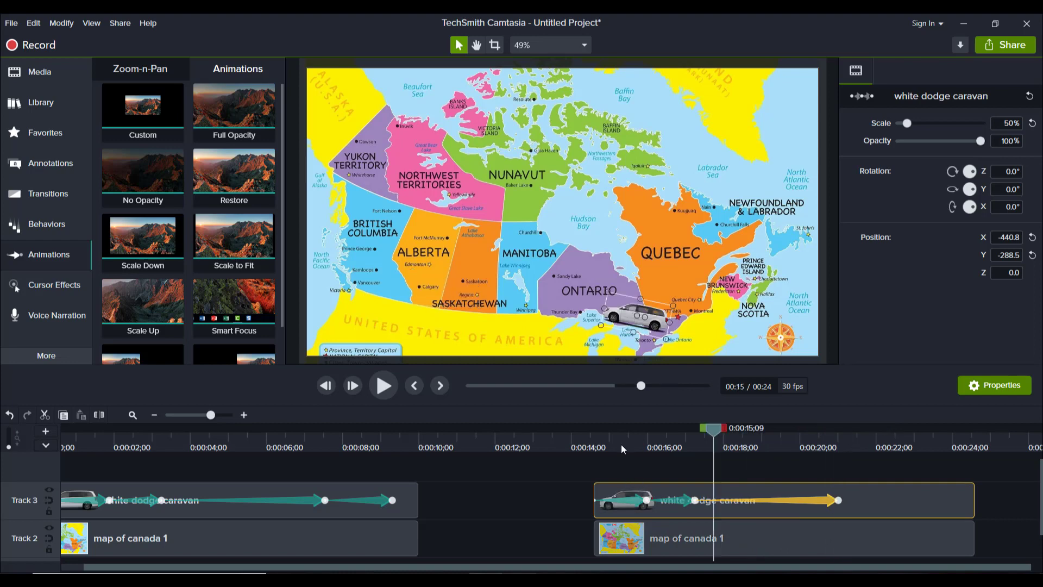
left_click_drag(620, 444, 596, 448)
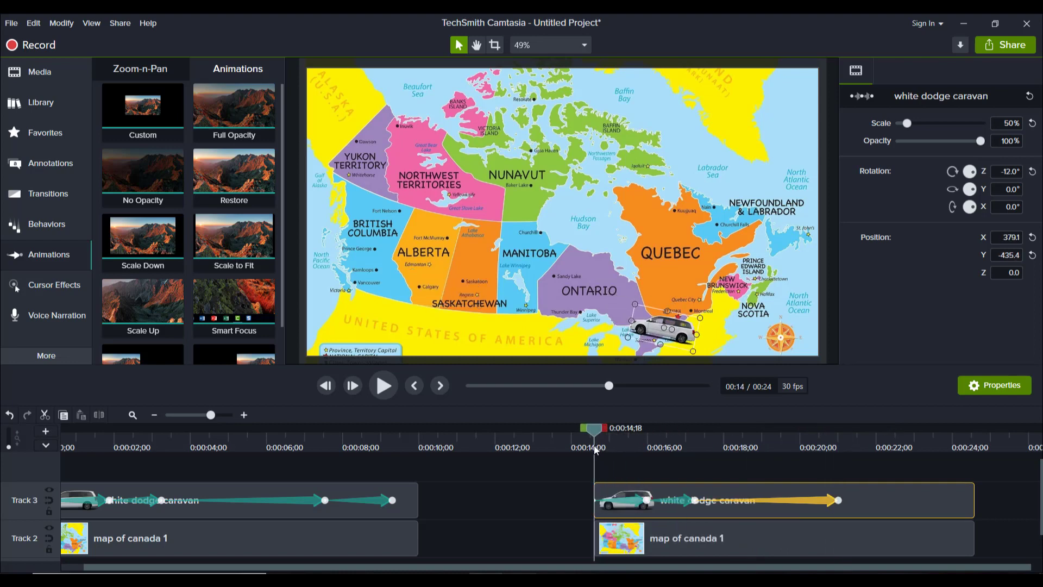
key("space")
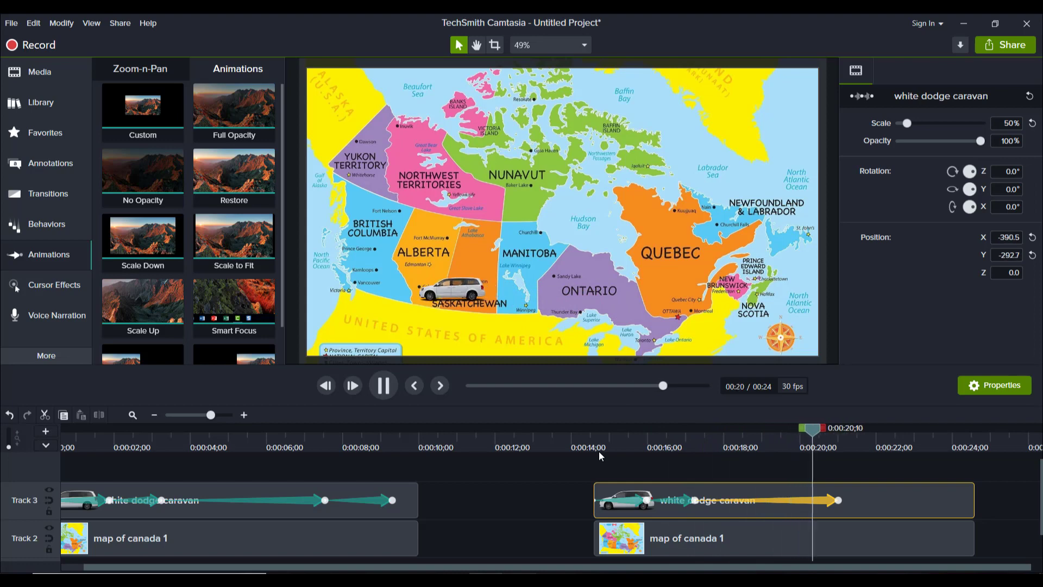
key("space")
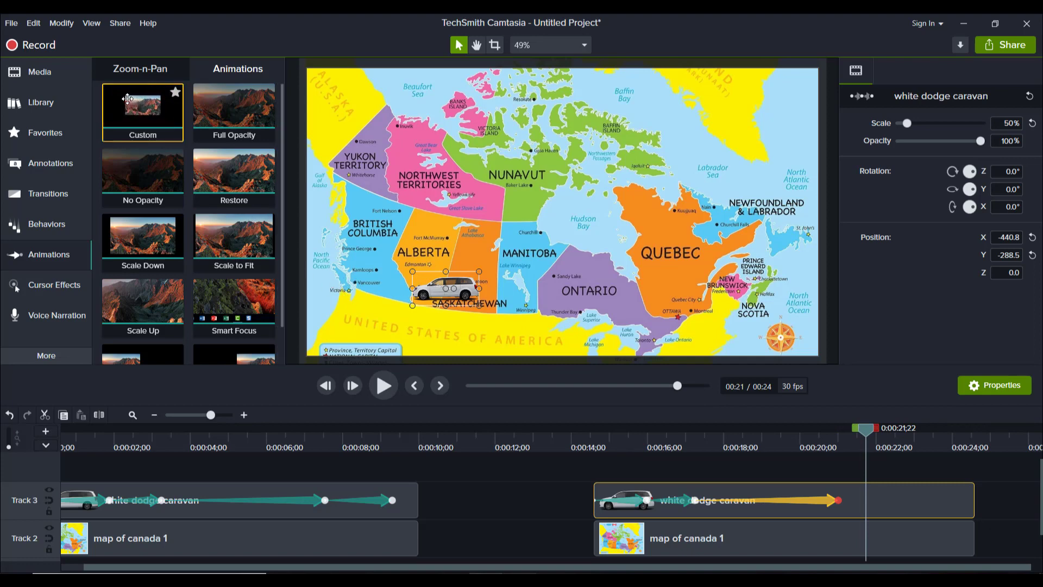
Add a final Custom animation that tilts the caravan into British Columbia (X -700, Y -225.2), ending near 0:00:23;23
mouse_move(127, 99)
left_mouse_down()
mouse_move(543, 271)
mouse_move(864, 508)
left_mouse_up()
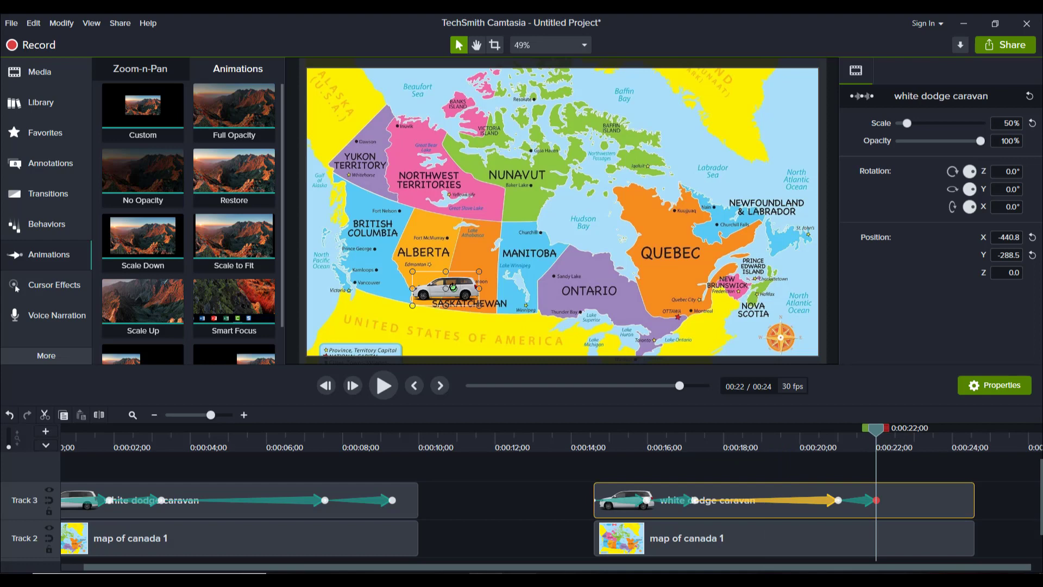
left_click_drag(453, 286, 363, 273)
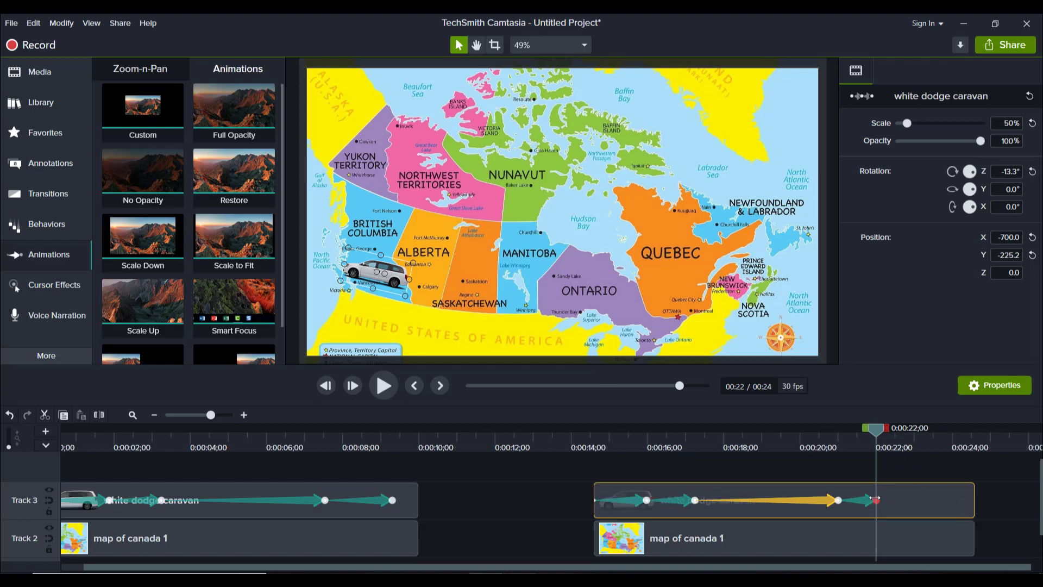
left_click_drag(876, 498, 920, 501)
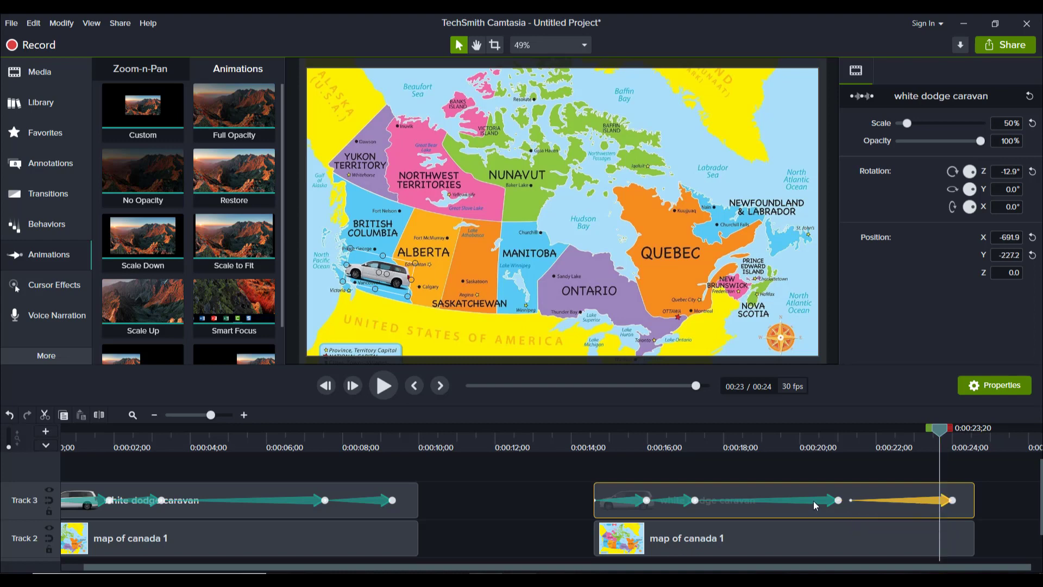
Shift the middle, second and first animations slightly later, then return the playhead to about 14 seconds
left_click_drag(814, 500, 830, 501)
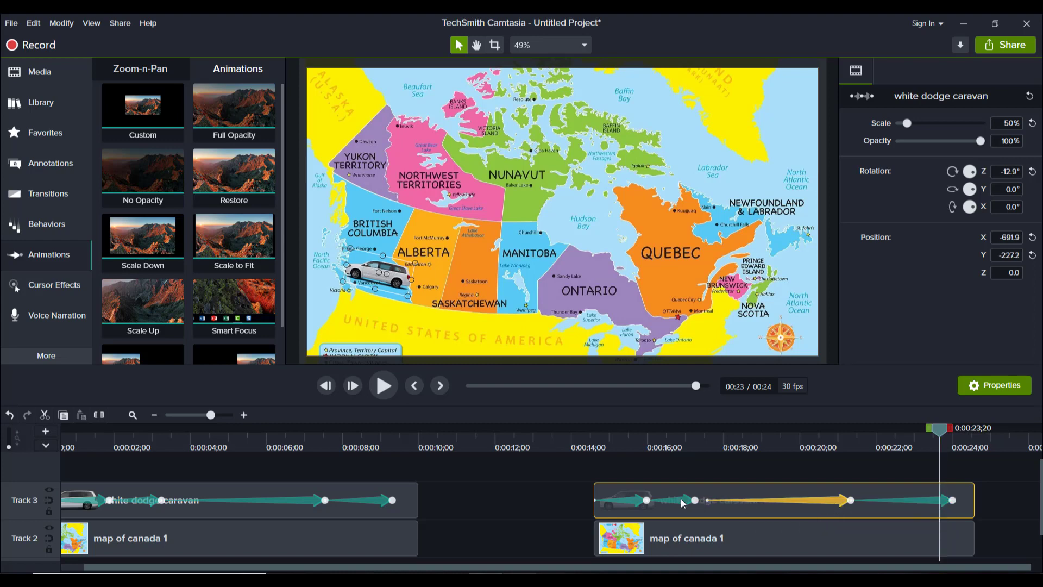
left_click_drag(680, 498, 692, 498)
left_click(629, 503)
left_click_drag(629, 503, 641, 503)
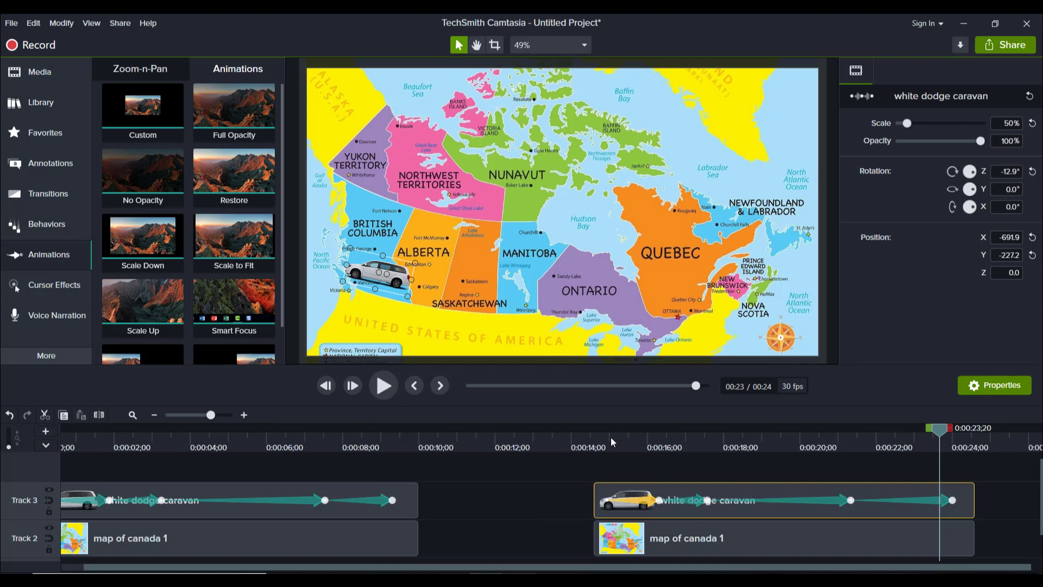
left_click_drag(610, 437, 599, 447)
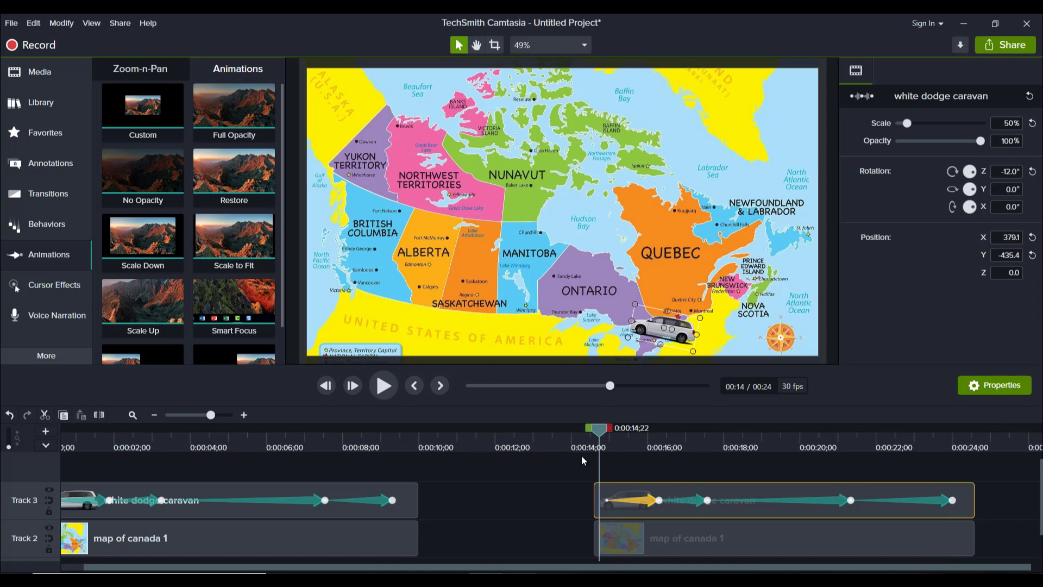
key("space")
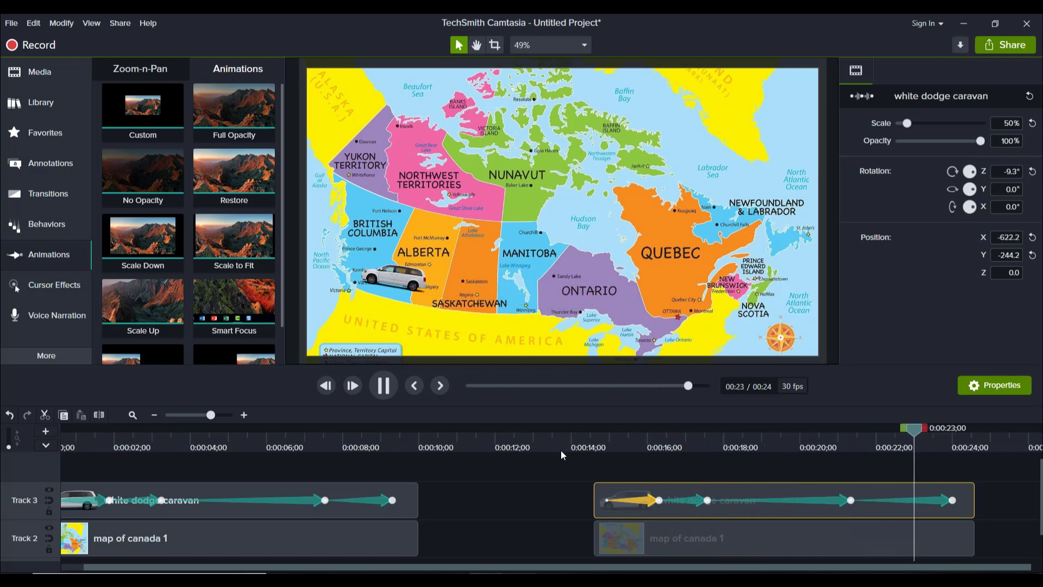
mouse_move(597, 448)
left_mouse_down()
mouse_move(628, 448)
mouse_move(585, 448)
left_mouse_up()
left_click(600, 465)
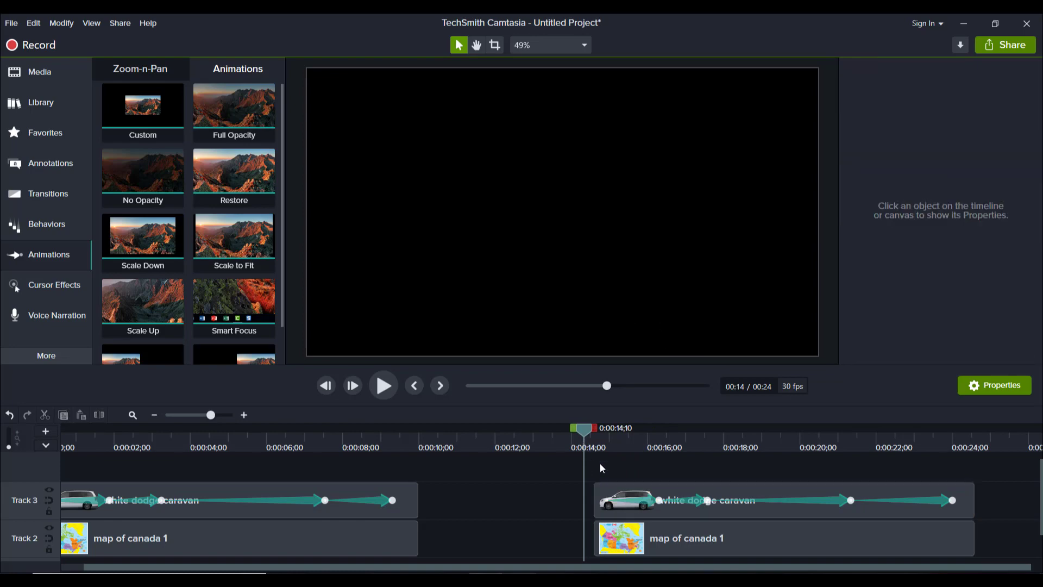
left_click_drag(603, 448, 955, 470)
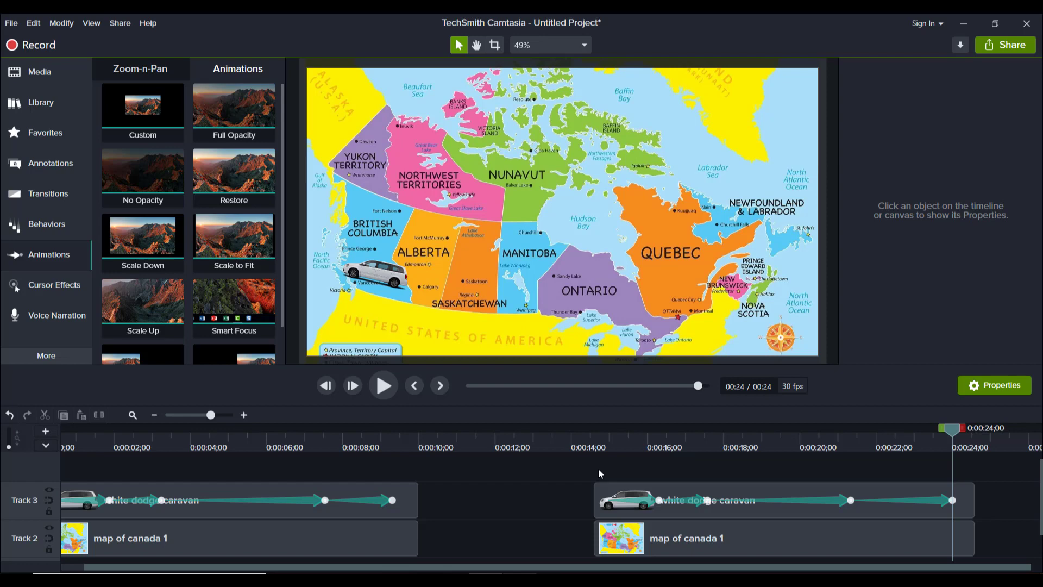
left_click(625, 539)
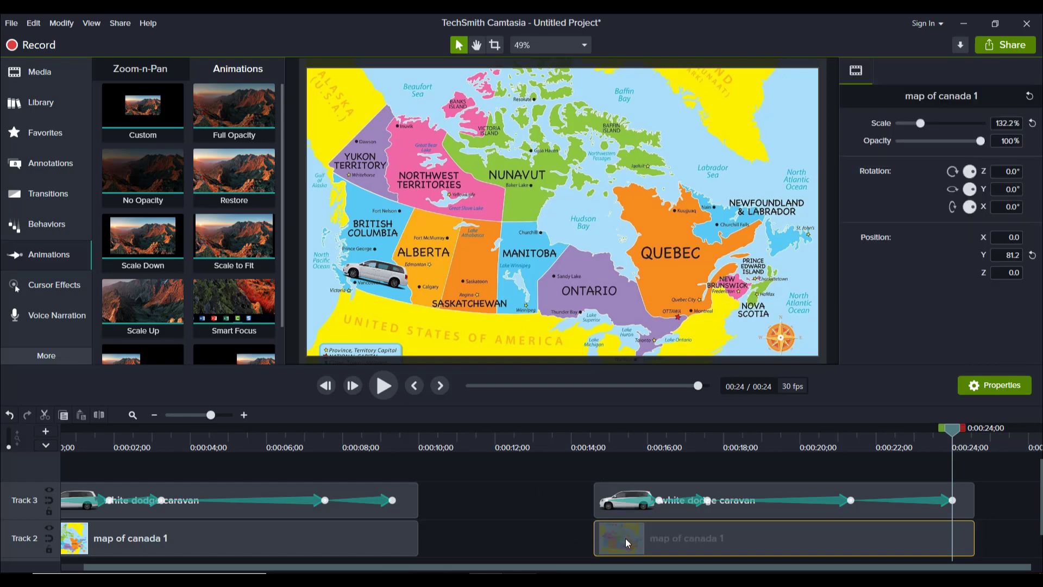
left_click(552, 510)
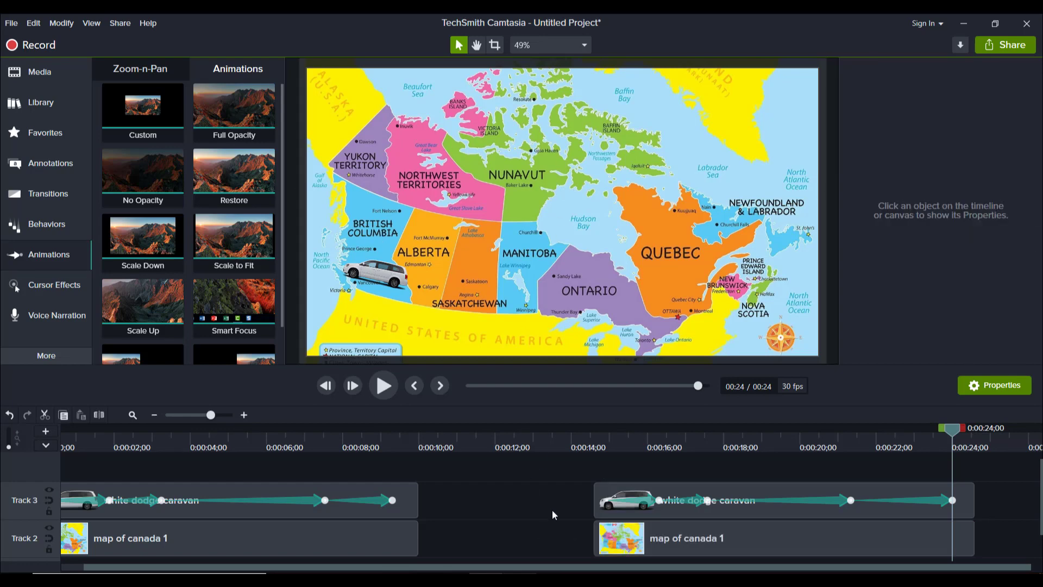
mouse_move(610, 428)
left_mouse_down()
mouse_move(639, 440)
mouse_move(659, 430)
mouse_move(945, 411)
mouse_move(791, 387)
mouse_move(638, 406)
mouse_move(610, 440)
left_mouse_up()
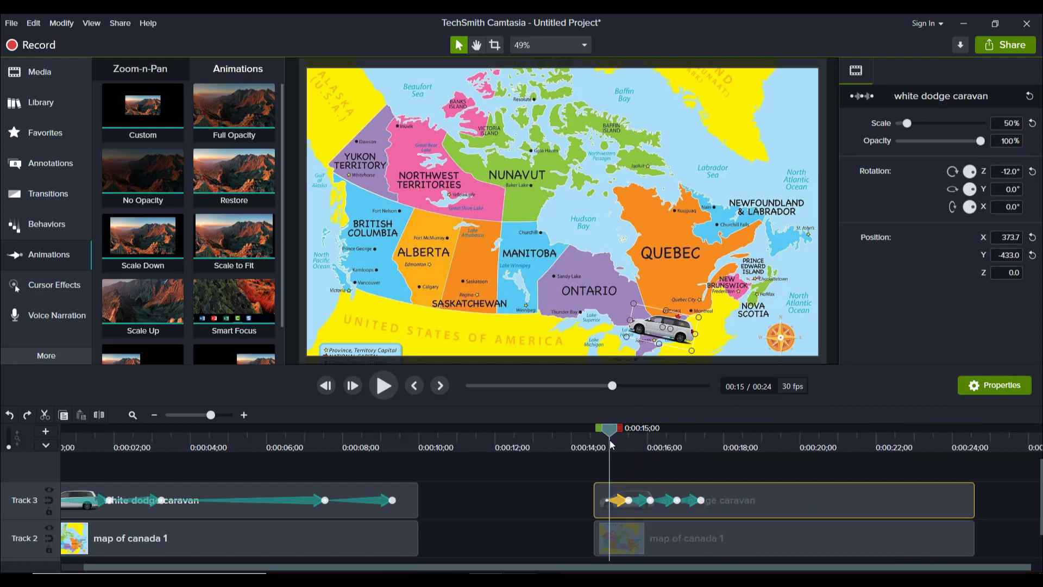